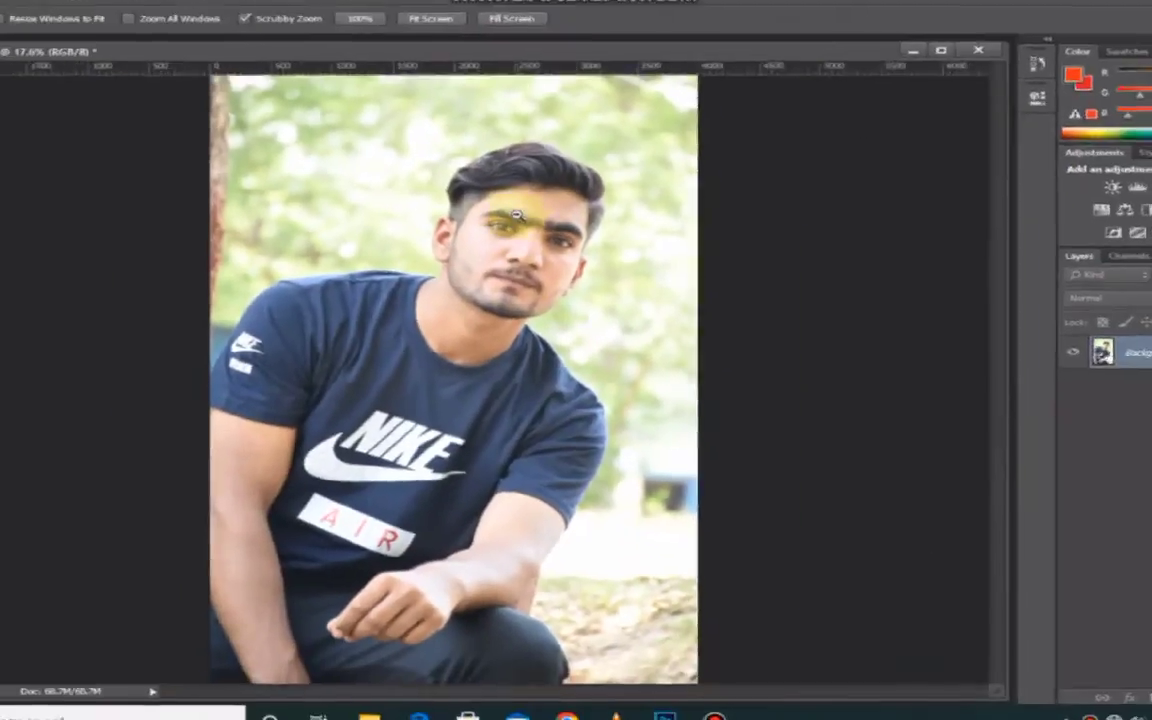
Duplicate the Background layer as 'Background copy' and launch Camera Raw Filter on it.
left_click_drag(515, 215, 677, 258)
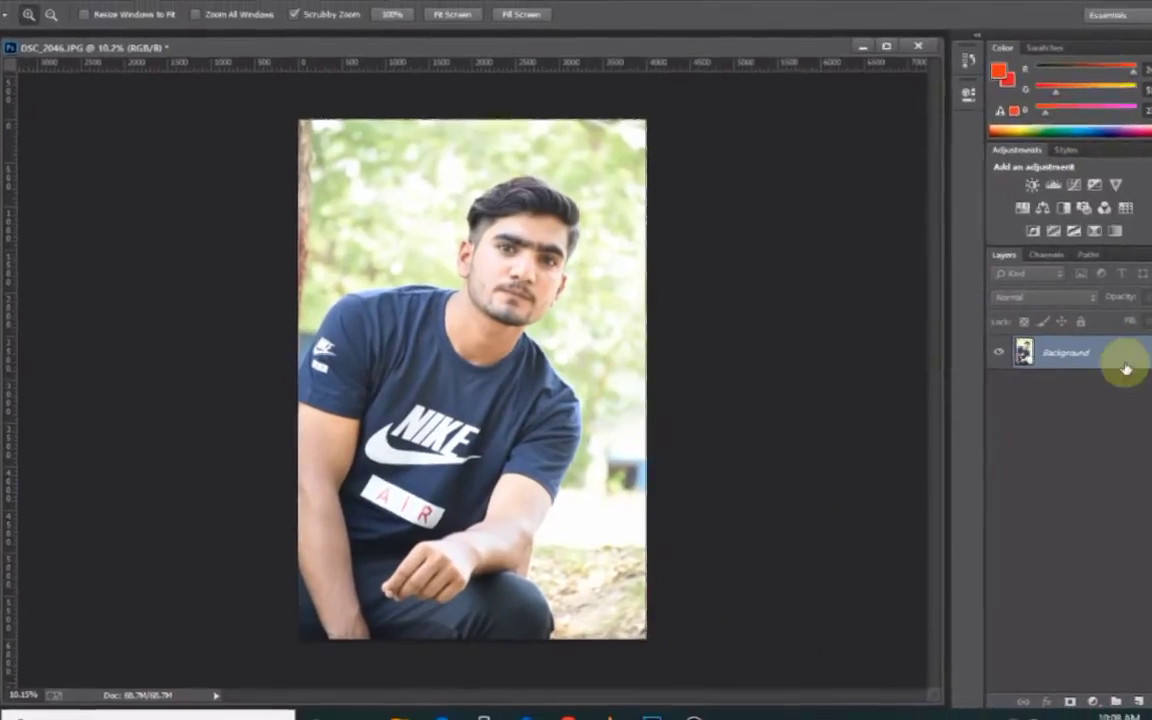
left_click(80, 10)
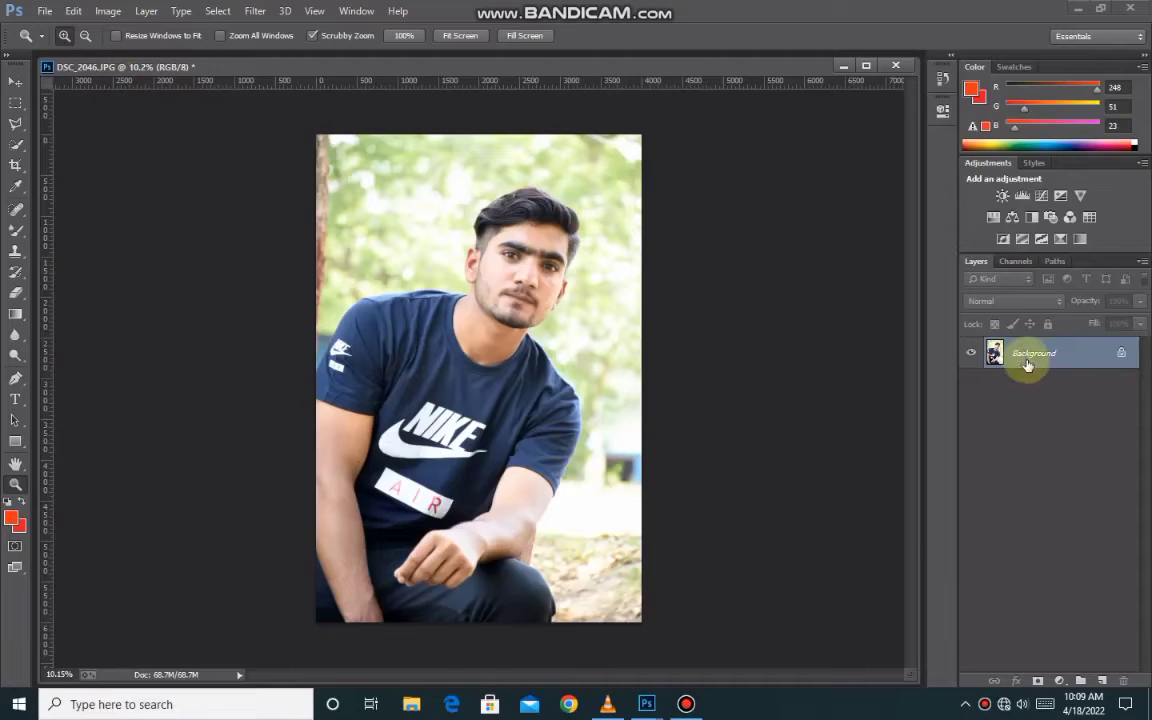
right_click(1027, 365)
left_click(1021, 386)
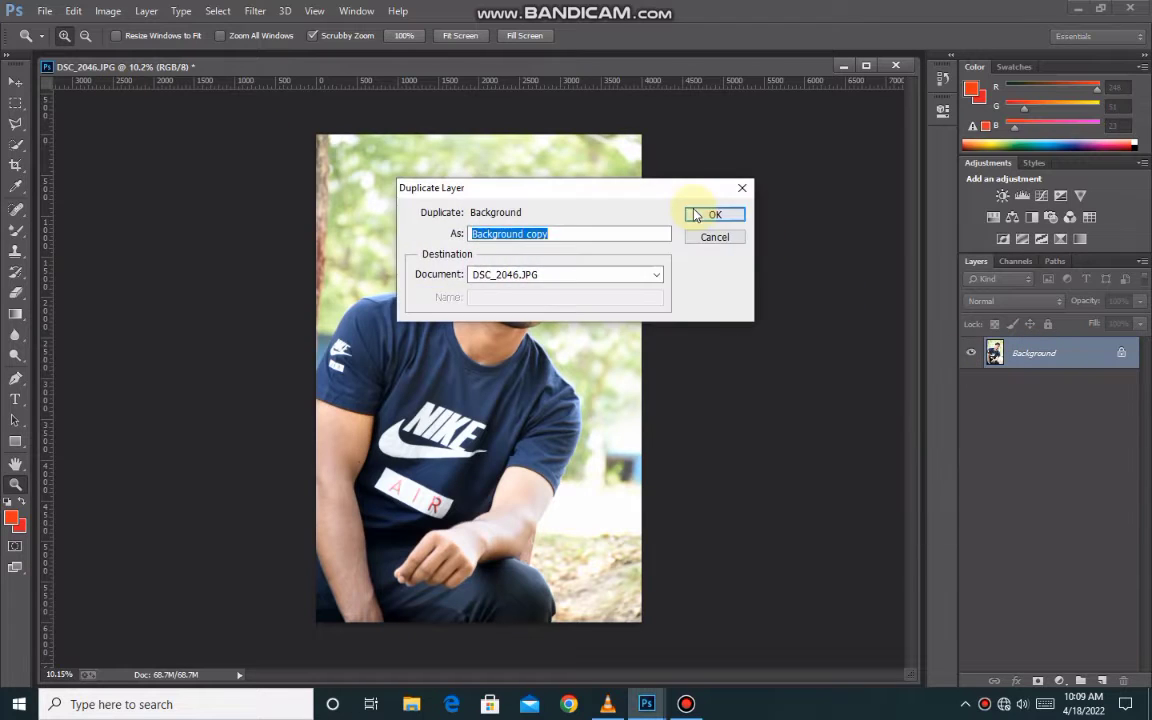
left_click(702, 216)
left_click(255, 11)
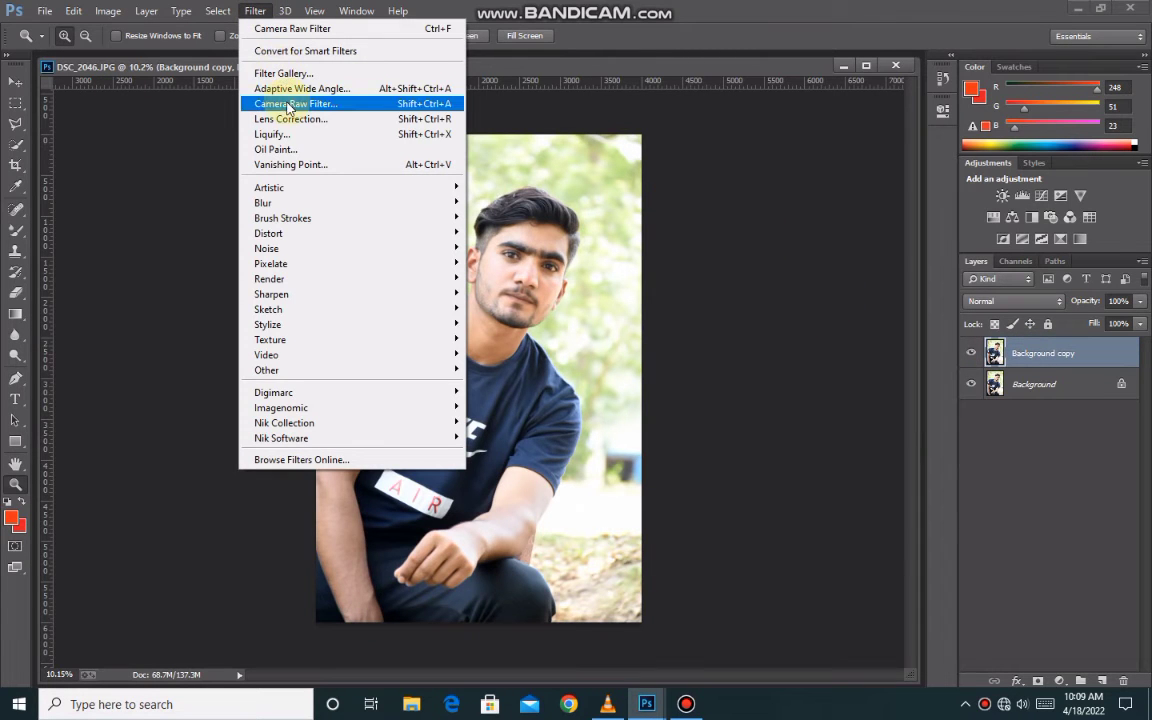
left_click(289, 104)
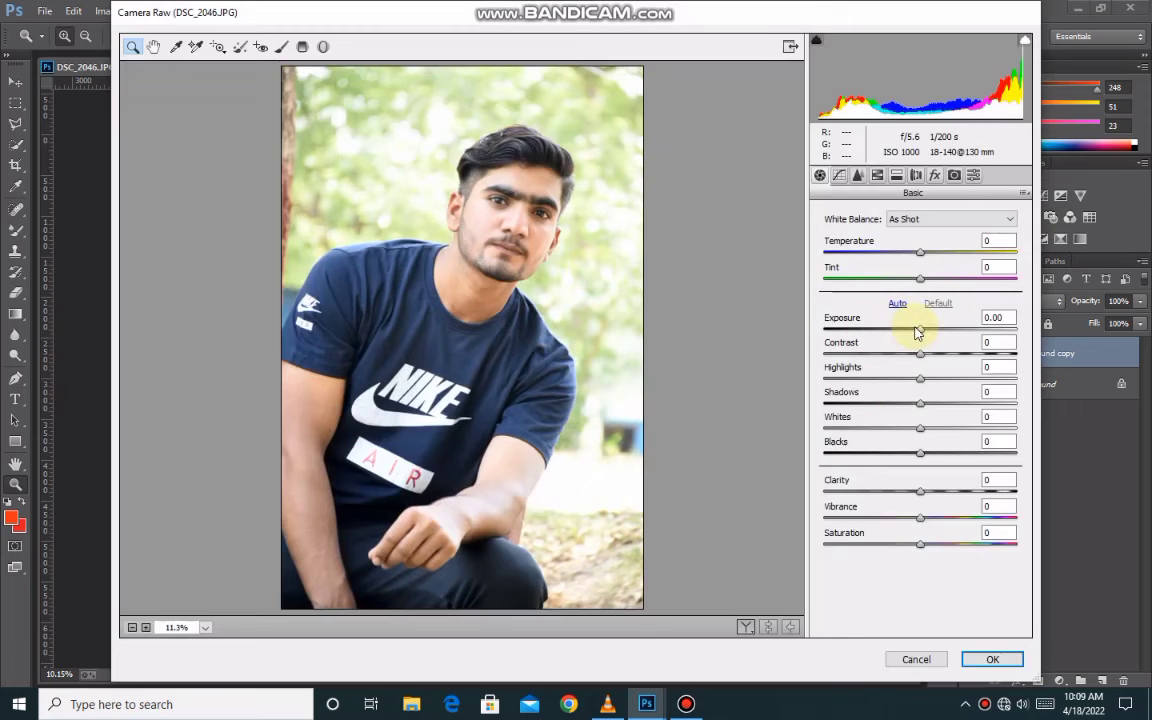
Lower the exposure, set Highlights to -100 and reduce Whites to -19.
left_click(914, 328)
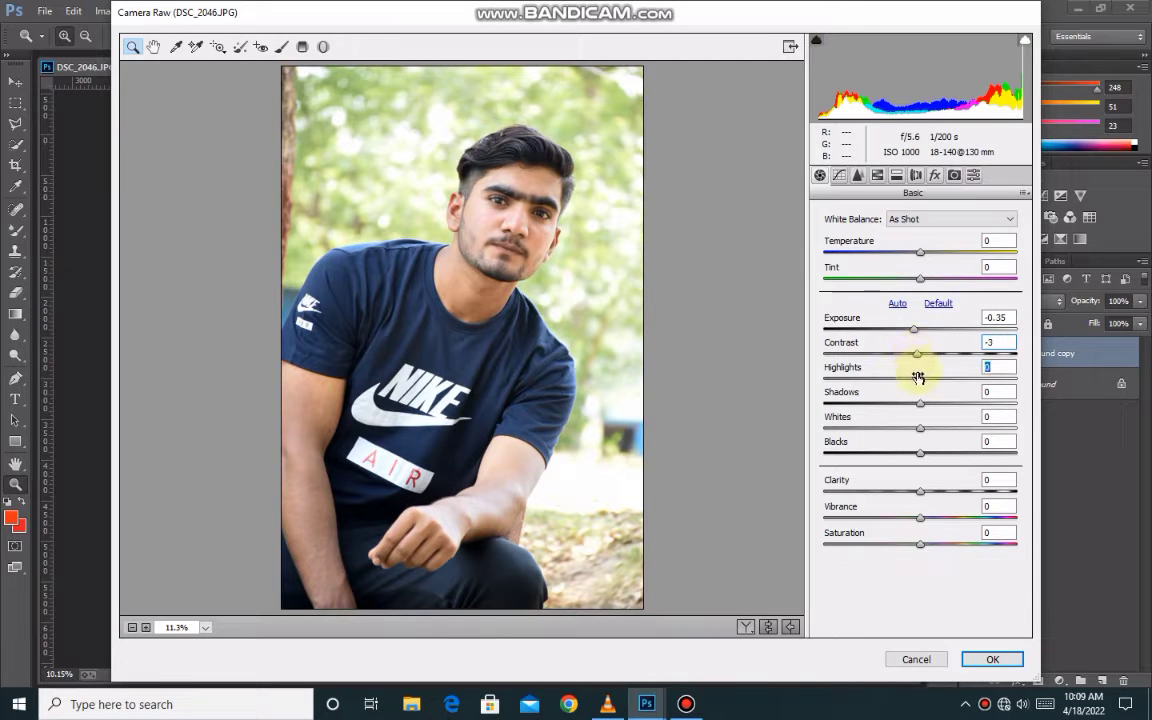
left_click_drag(918, 377, 806, 367)
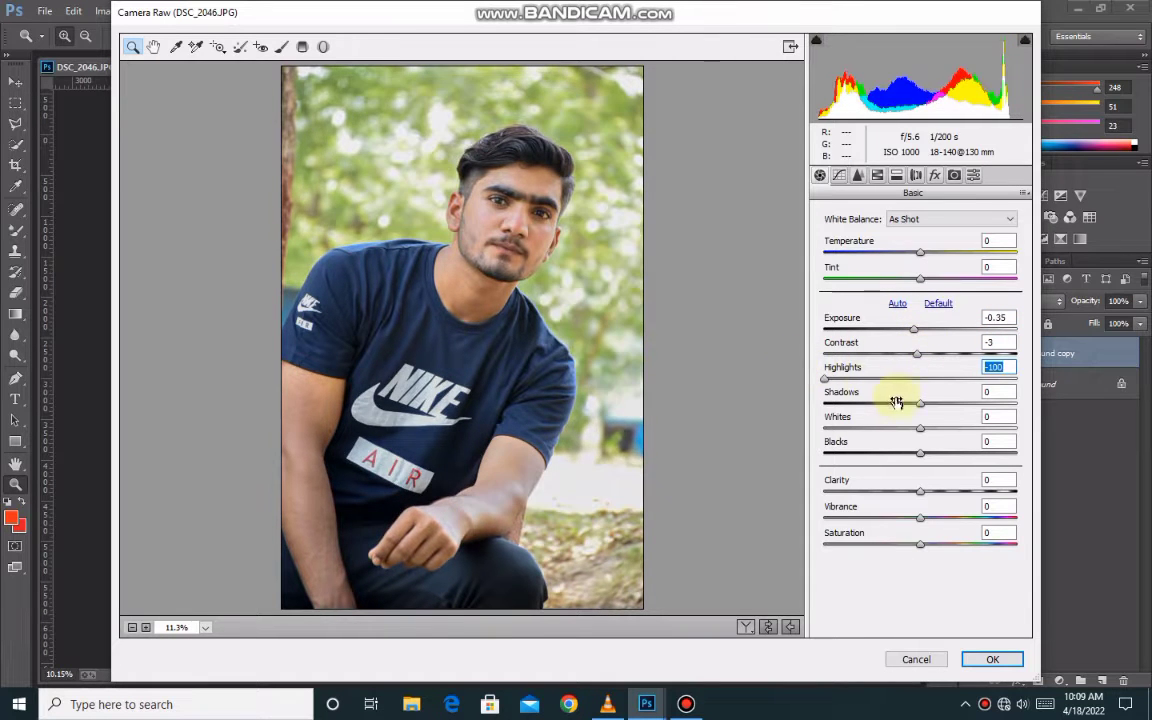
mouse_move(938, 405)
left_mouse_down()
mouse_move(852, 427)
mouse_move(896, 427)
mouse_move(882, 452)
mouse_move(916, 458)
left_mouse_up()
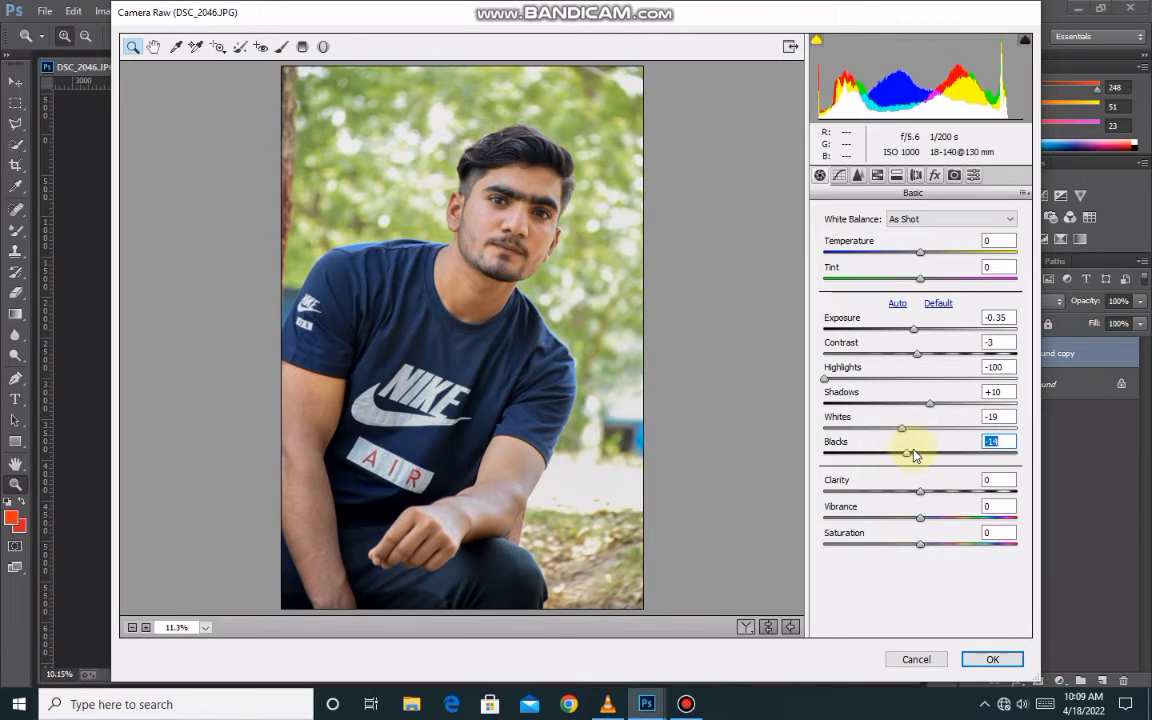
Set parametric curve Lights -5 and Shadows -13, then apply Camera Raw.
left_click(839, 178)
mouse_move(921, 468)
left_mouse_down()
mouse_move(880, 463)
mouse_move(921, 468)
mouse_move(900, 488)
mouse_move(915, 489)
mouse_move(908, 517)
mouse_move(918, 517)
left_mouse_up()
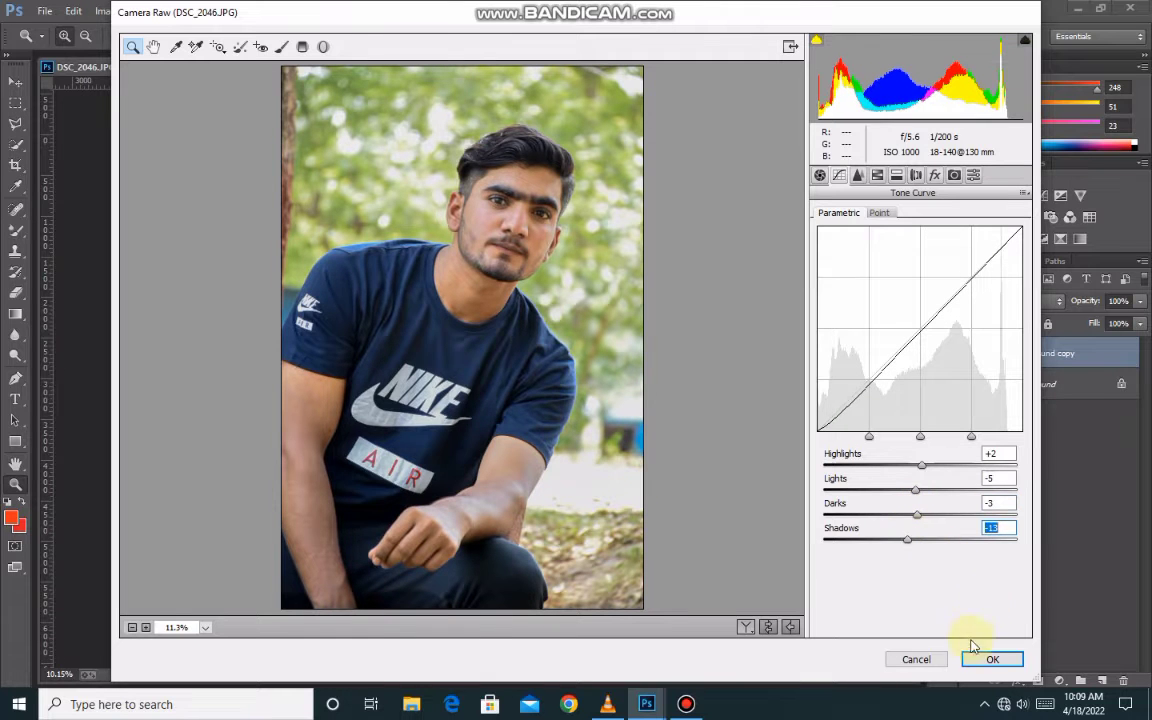
left_click(970, 645)
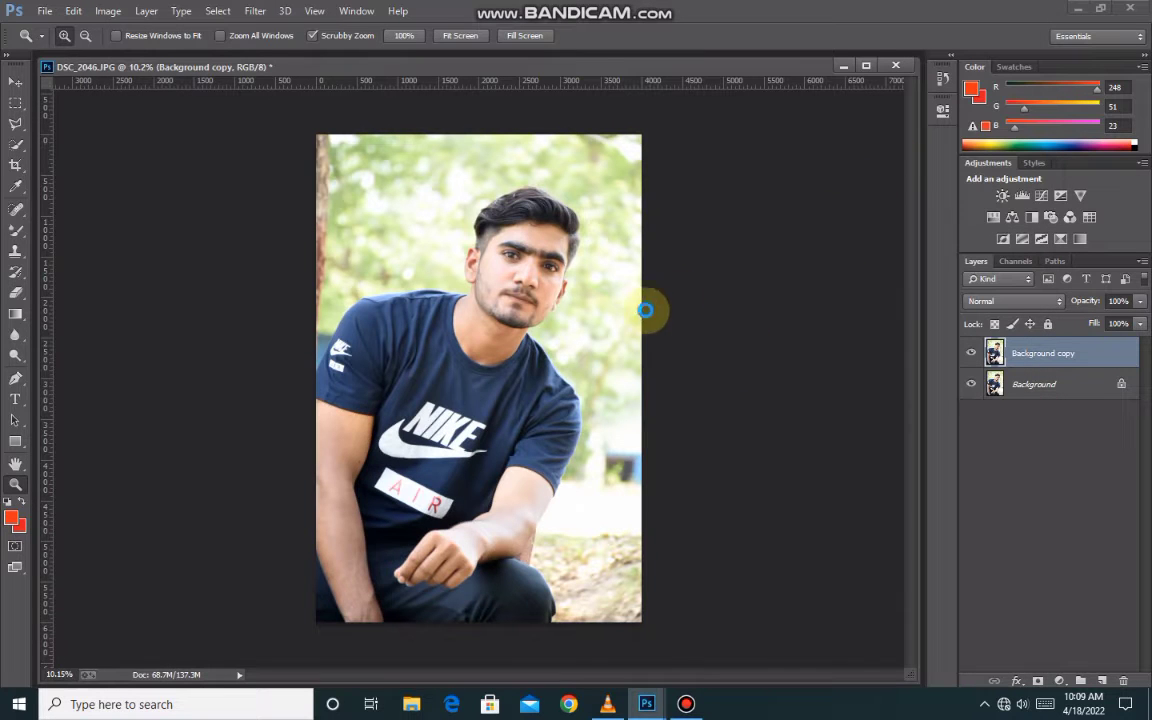
Toggle the corrected copy's visibility to compare, then fit the photo on screen.
left_click_drag(508, 284, 527, 244)
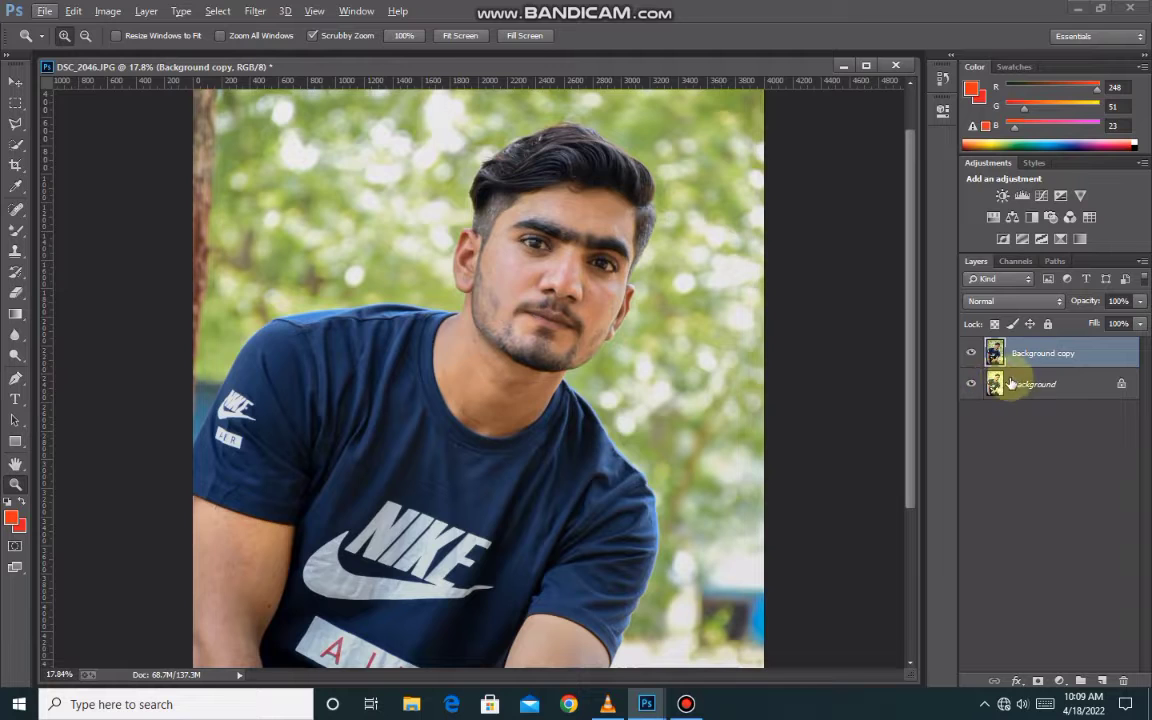
left_click(970, 354)
left_click(970, 354)
left_click(970, 354)
left_click(970, 354)
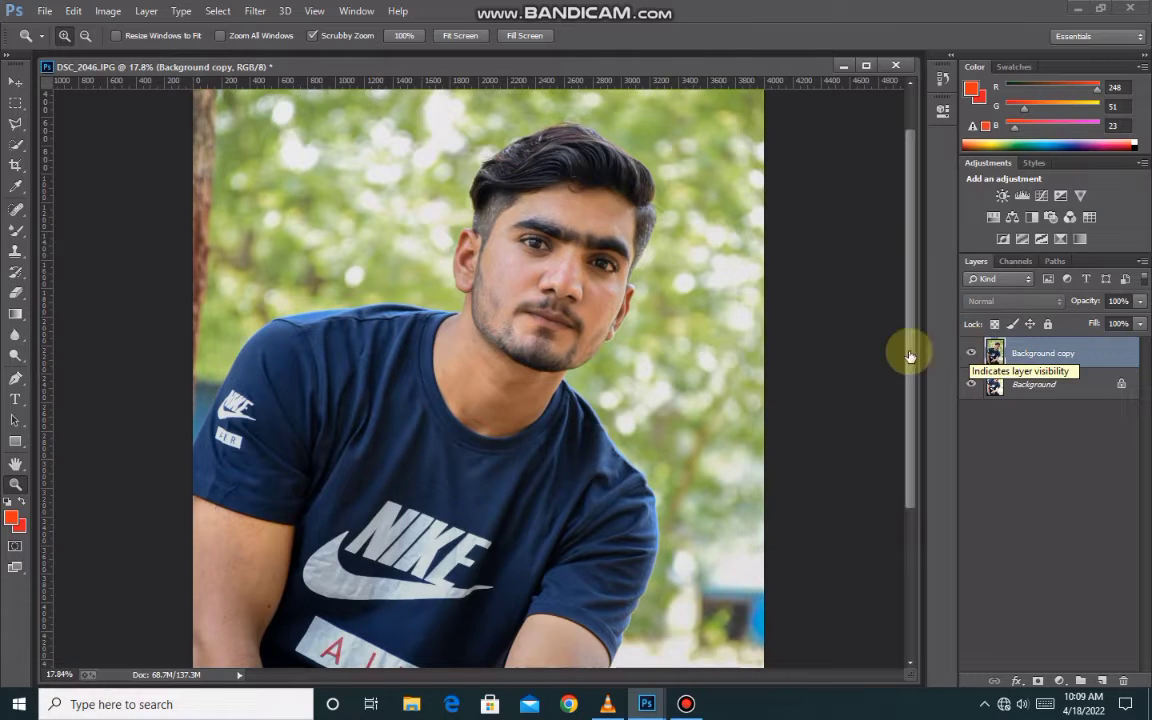
left_click_drag(690, 331, 663, 331)
key("ctrl+0")
Step through History states to compare before and after, ending on the Camera Raw result.
left_click(943, 77)
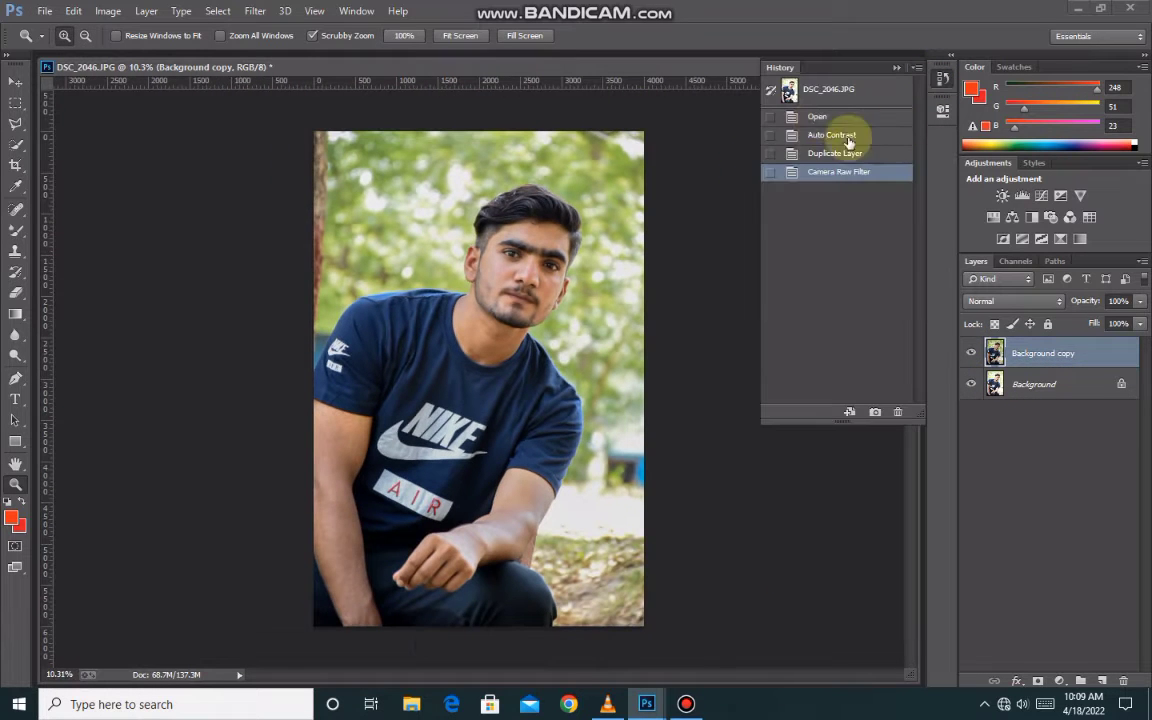
left_click(818, 118)
left_click(830, 154)
left_click(830, 172)
left_click(830, 136)
left_click(829, 172)
left_click(943, 77)
Merge the visible layers into a single Background layer.
right_click(1018, 350)
left_click(882, 454)
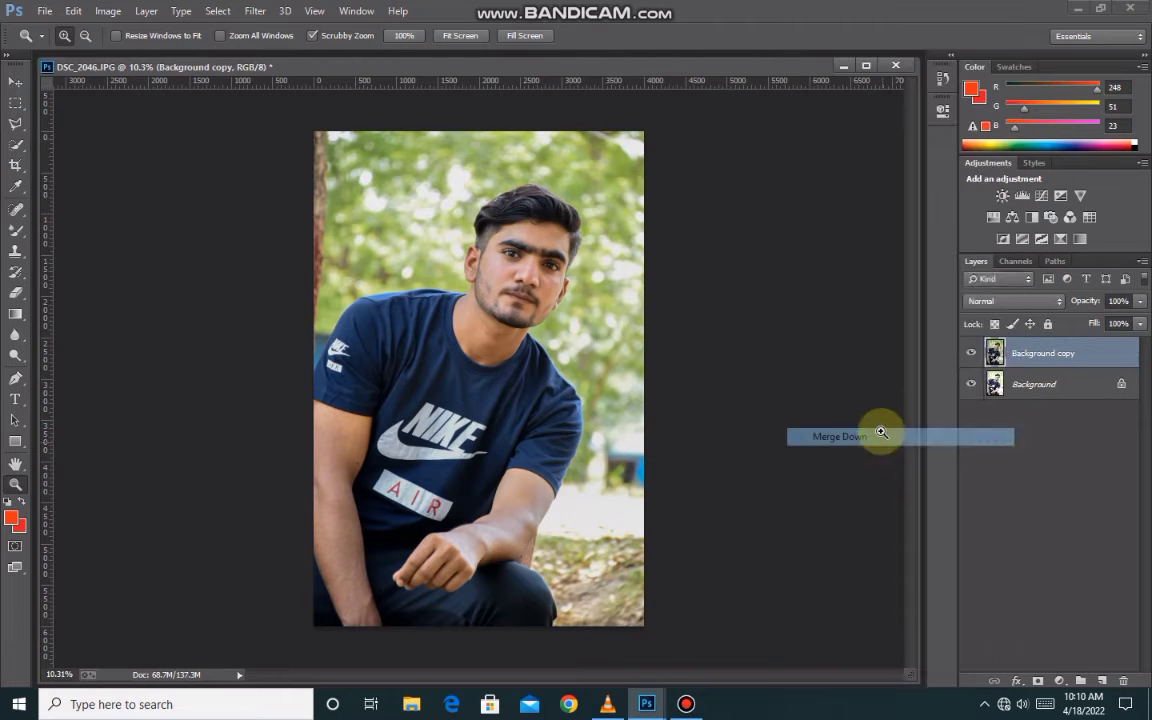
left_click(107, 12)
left_click(1043, 365)
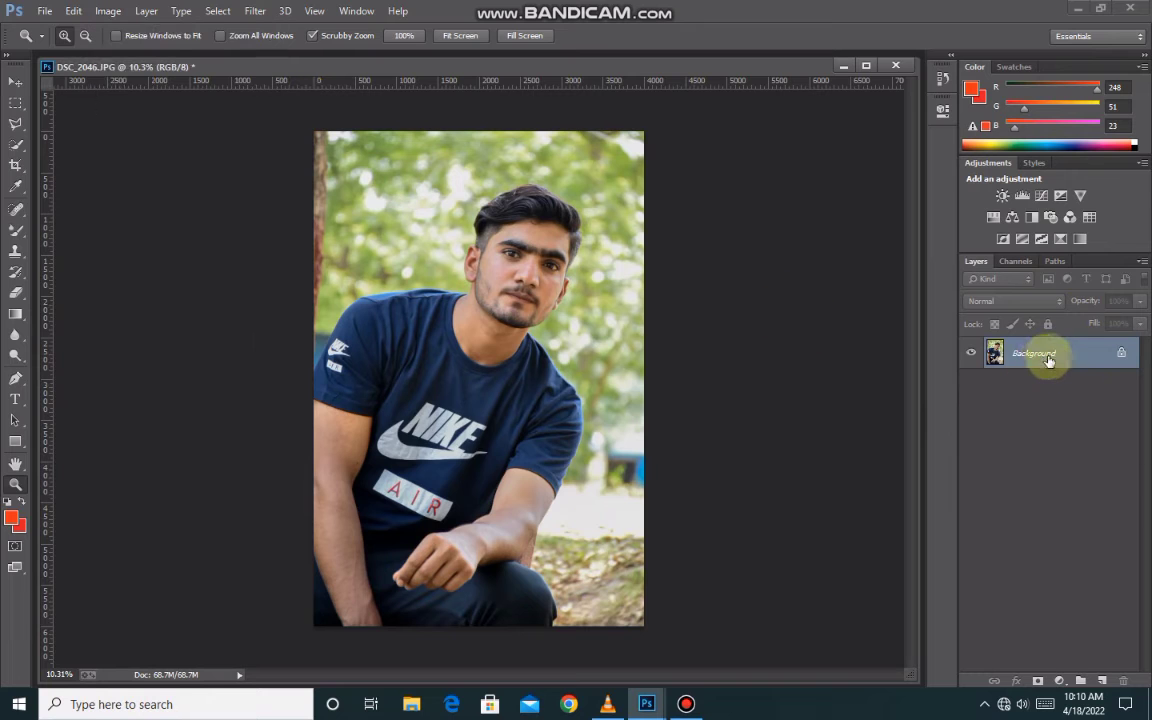
Apply Auto Contrast to the photo twice.
left_click(120, 12)
left_click(140, 86)
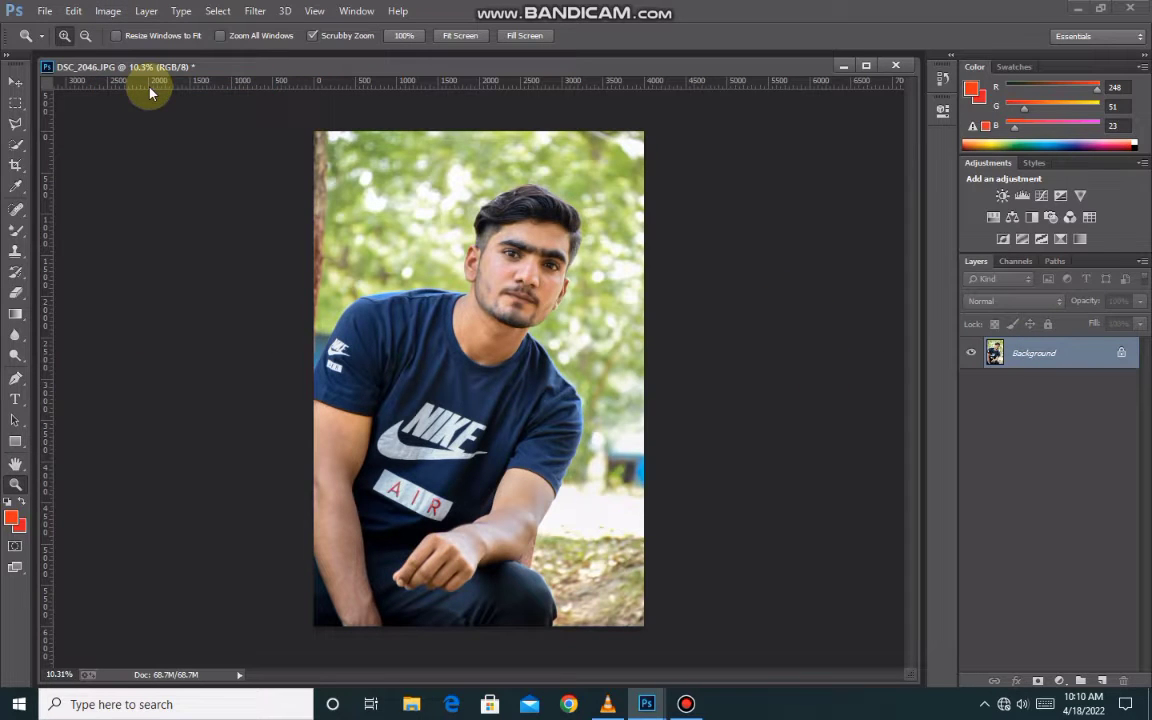
left_click(107, 11)
left_click(140, 87)
Duplicate the Background layer again as a new Background copy.
mouse_move(495, 276)
left_mouse_down()
mouse_move(718, 160)
mouse_move(869, 375)
left_mouse_up()
right_click(1040, 353)
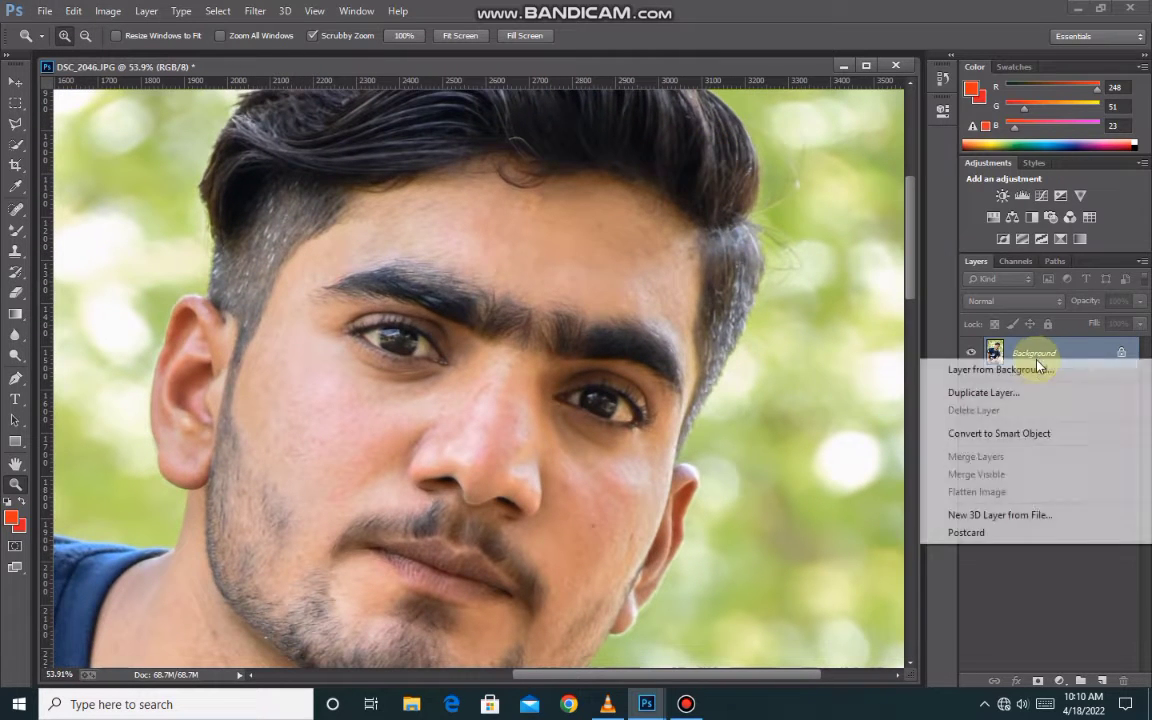
left_click(985, 392)
left_click(713, 214)
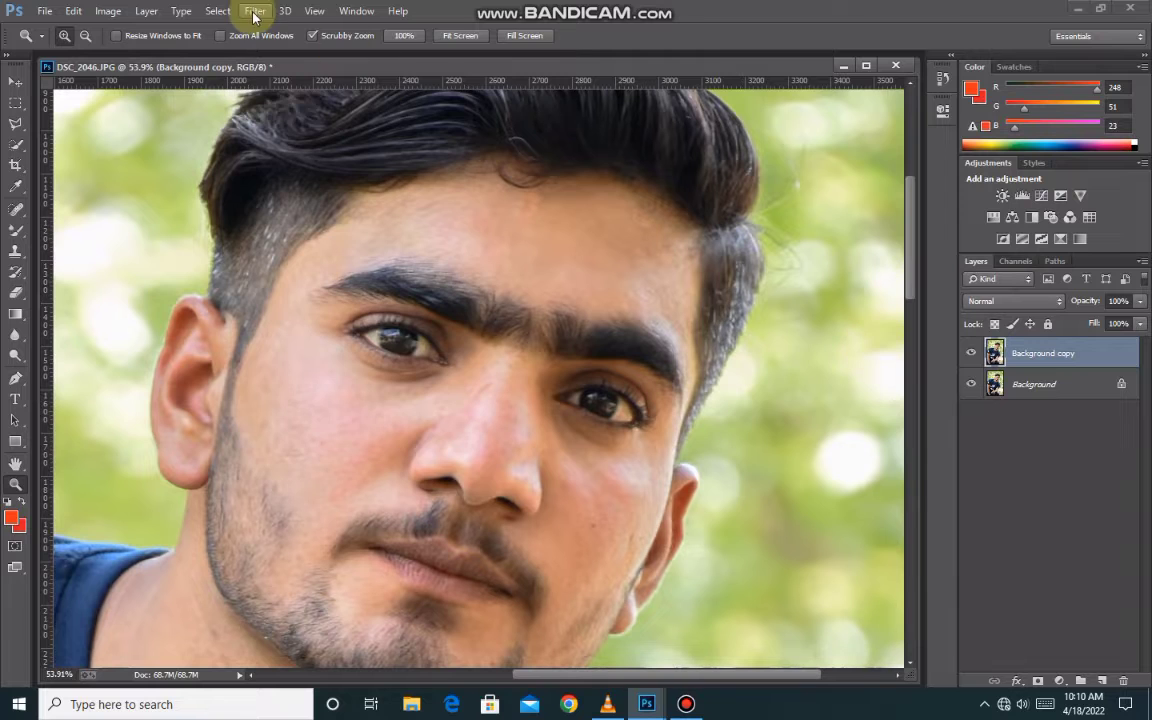
Run High Pass on the copy, add a layer mask and set Vivid Light blending.
left_click(255, 12)
left_click(511, 383)
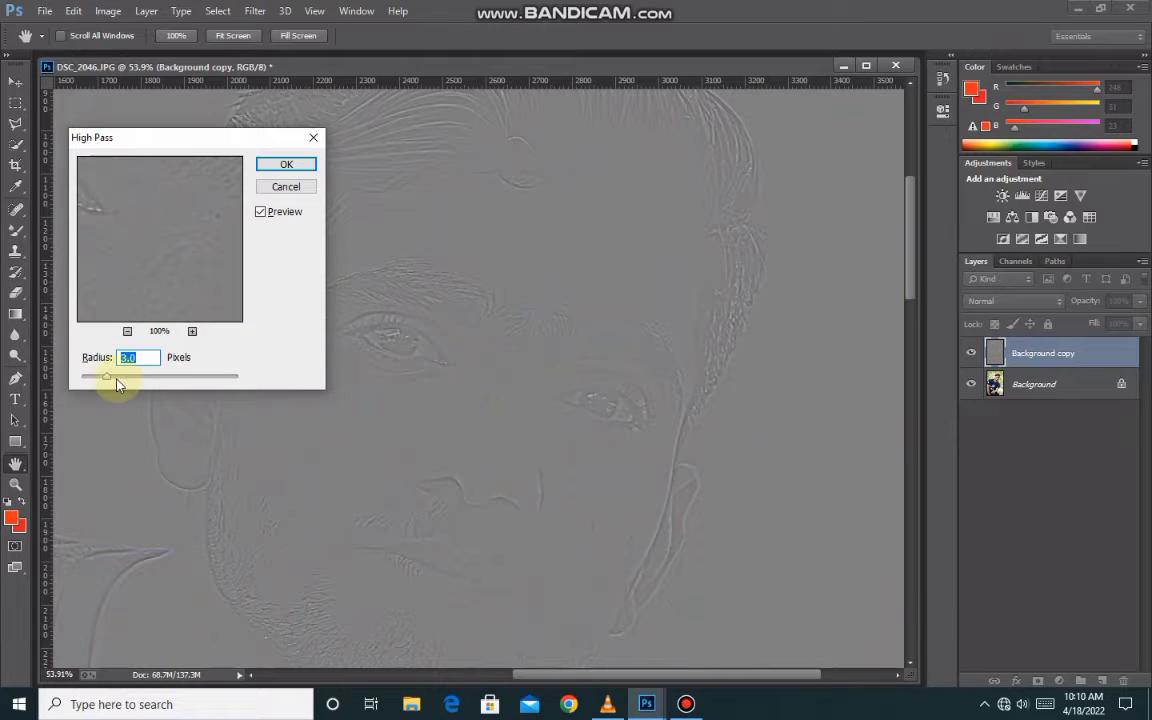
left_click(299, 175)
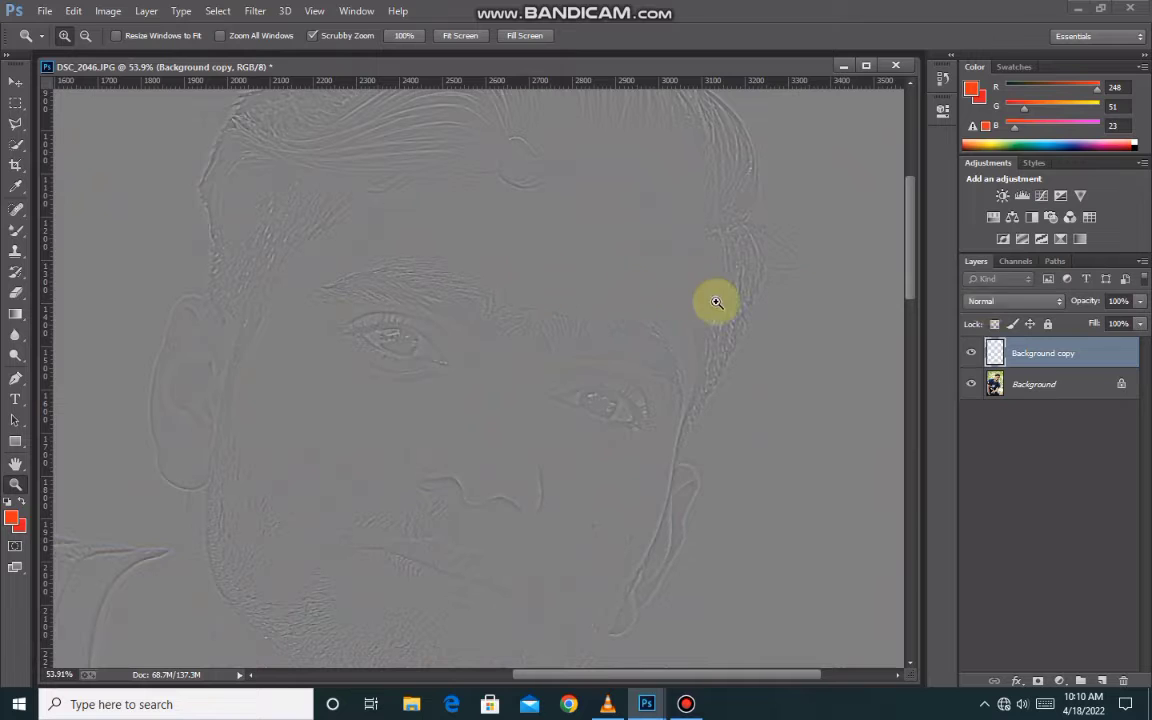
left_click(1037, 681)
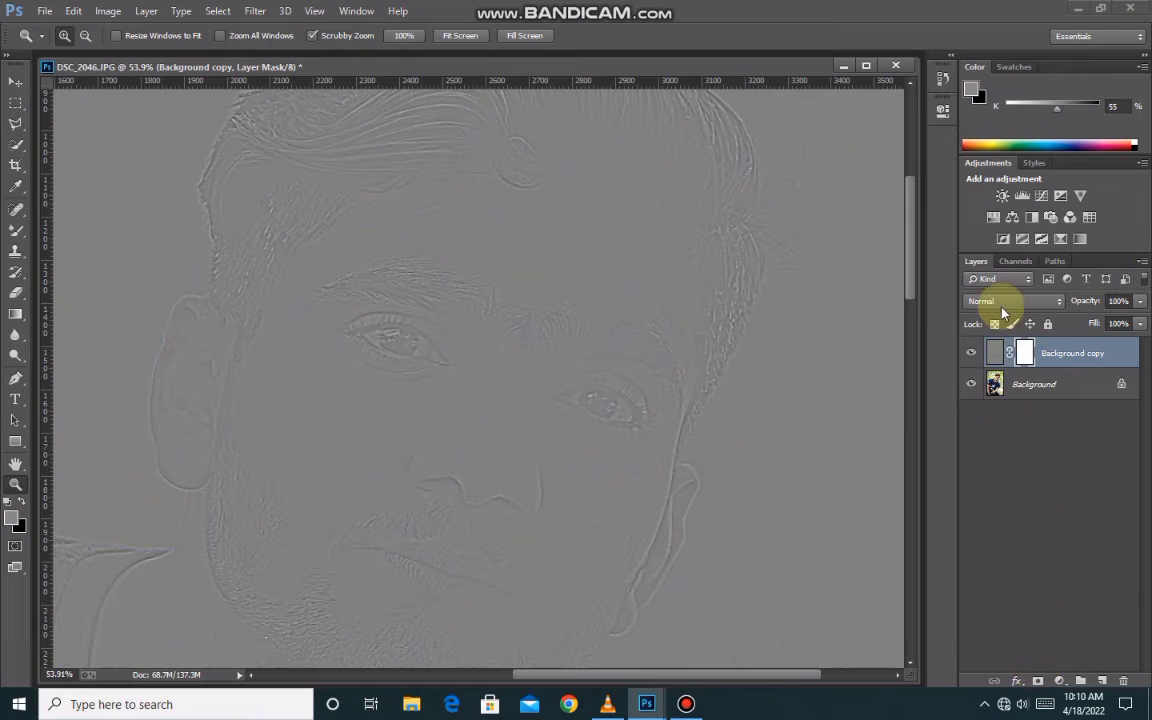
left_click(993, 301)
left_click(985, 238)
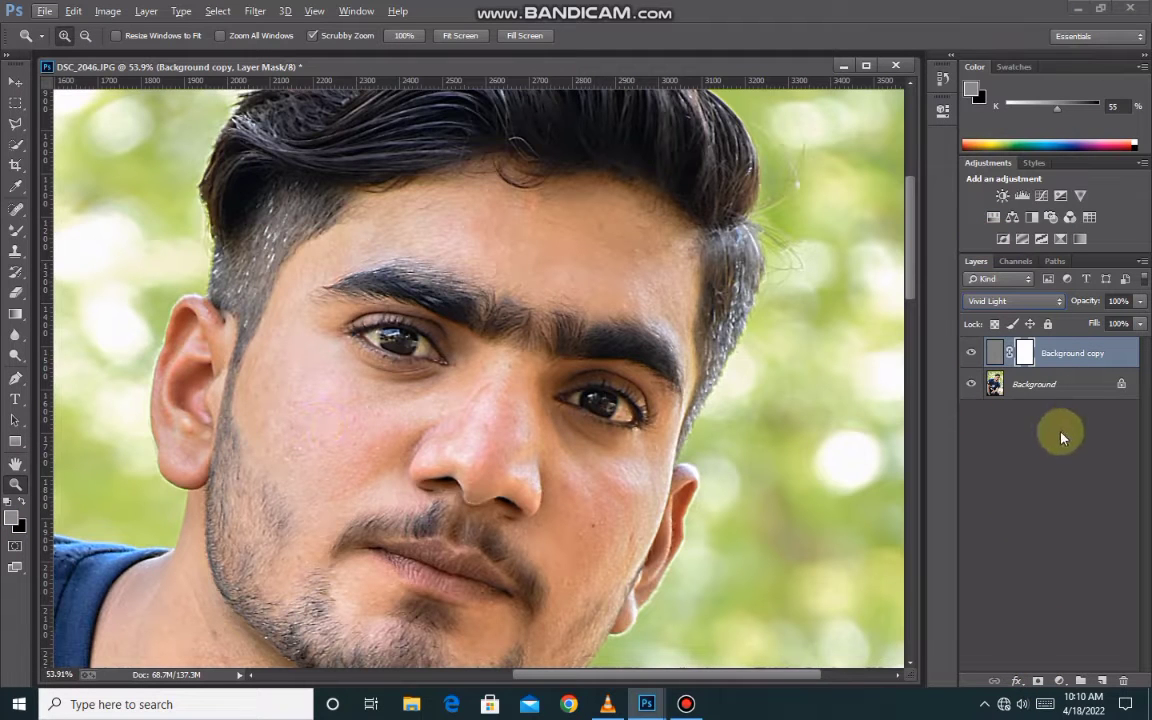
Invert the copy's mask to black and switch to the Brush tool.
key("ctrl+i")
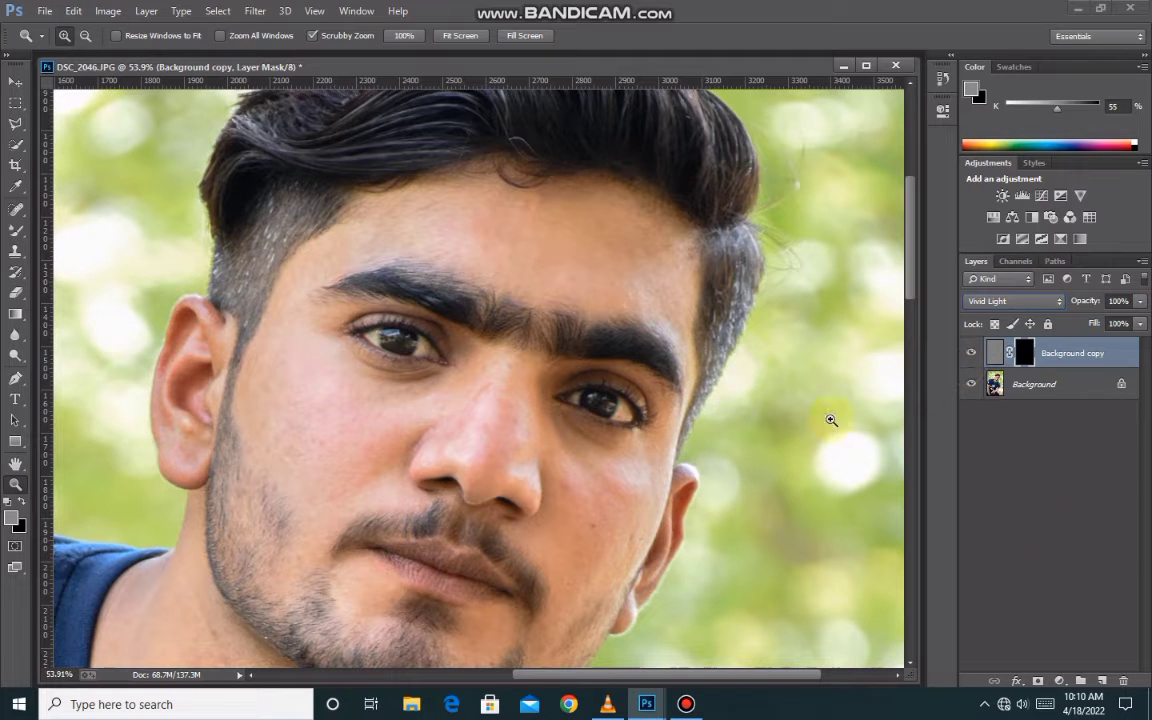
left_click_drag(448, 366, 597, 188)
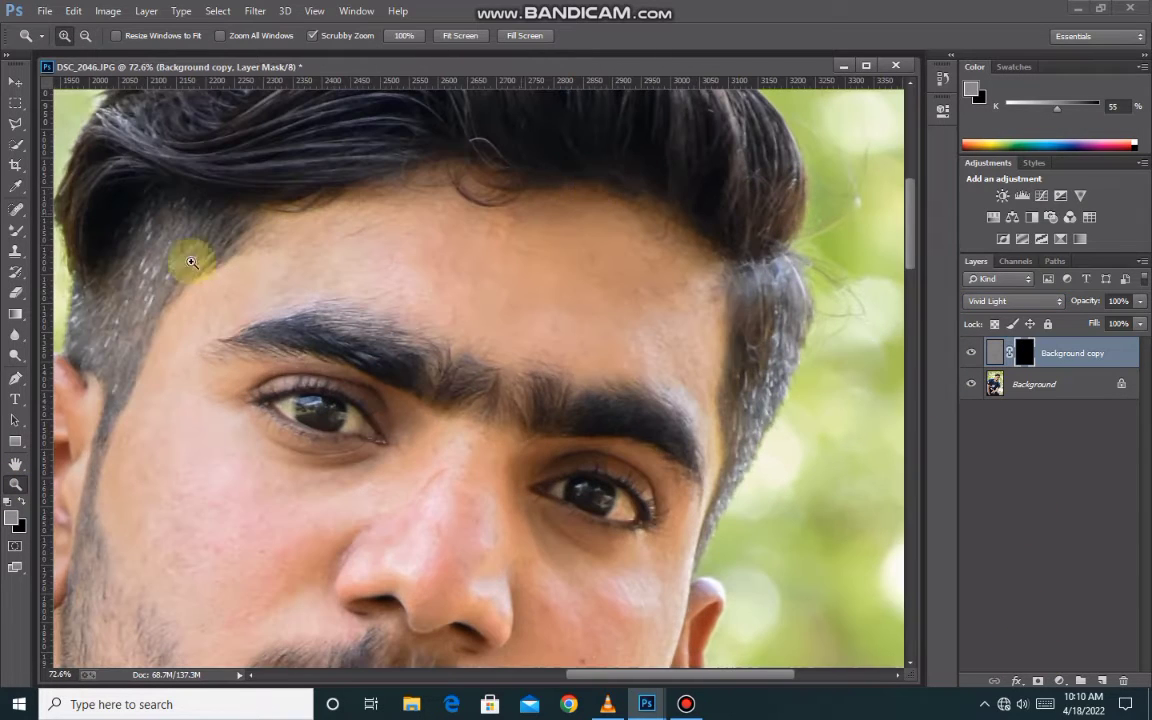
right_click(28, 232)
left_click(90, 226)
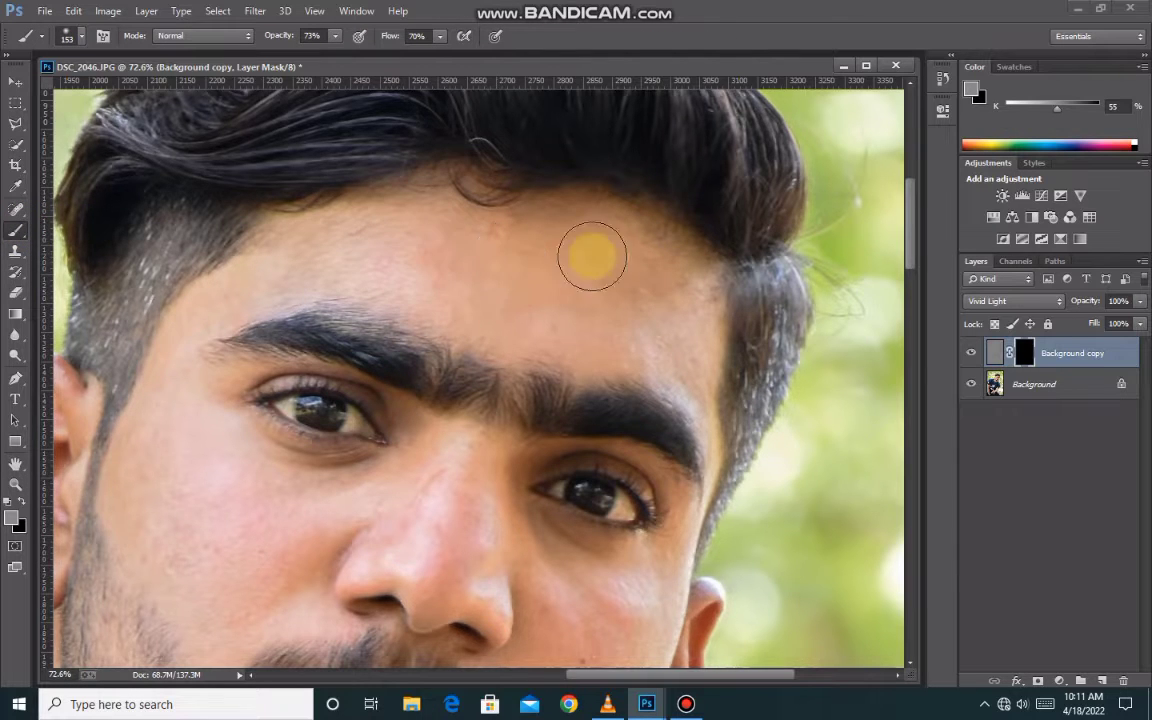
scroll(592, 256, "up", 2)
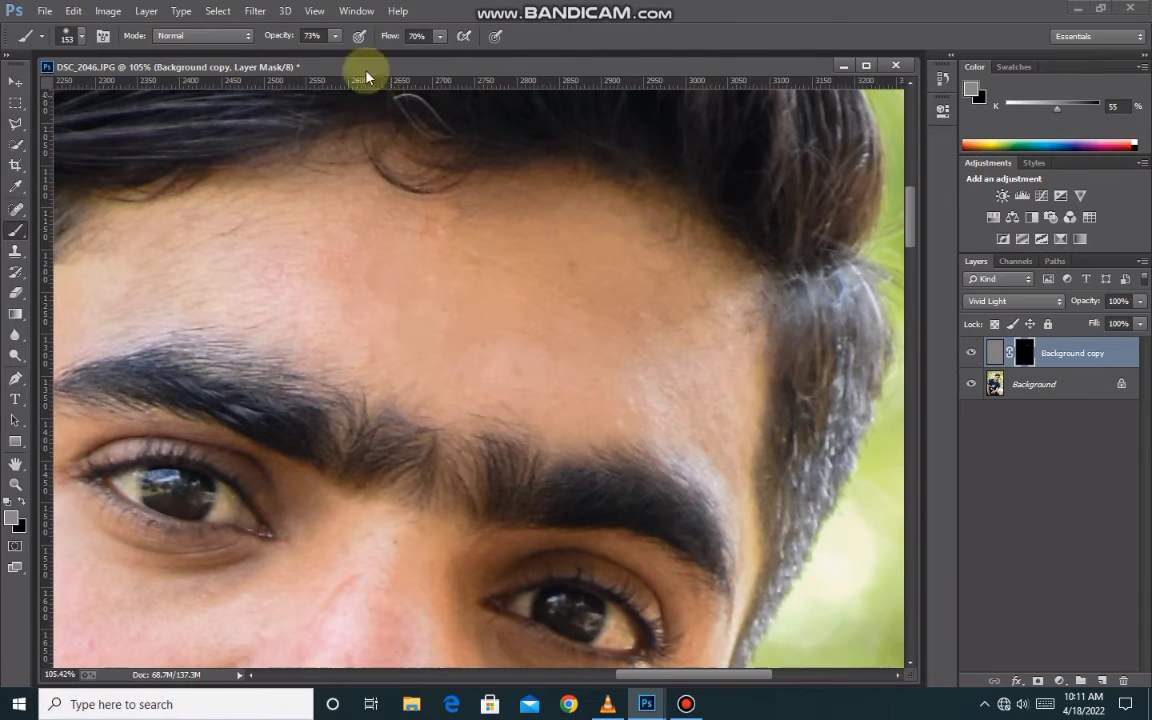
Set brush Opacity and Flow to 100%.
left_click(336, 37)
left_click(430, 265)
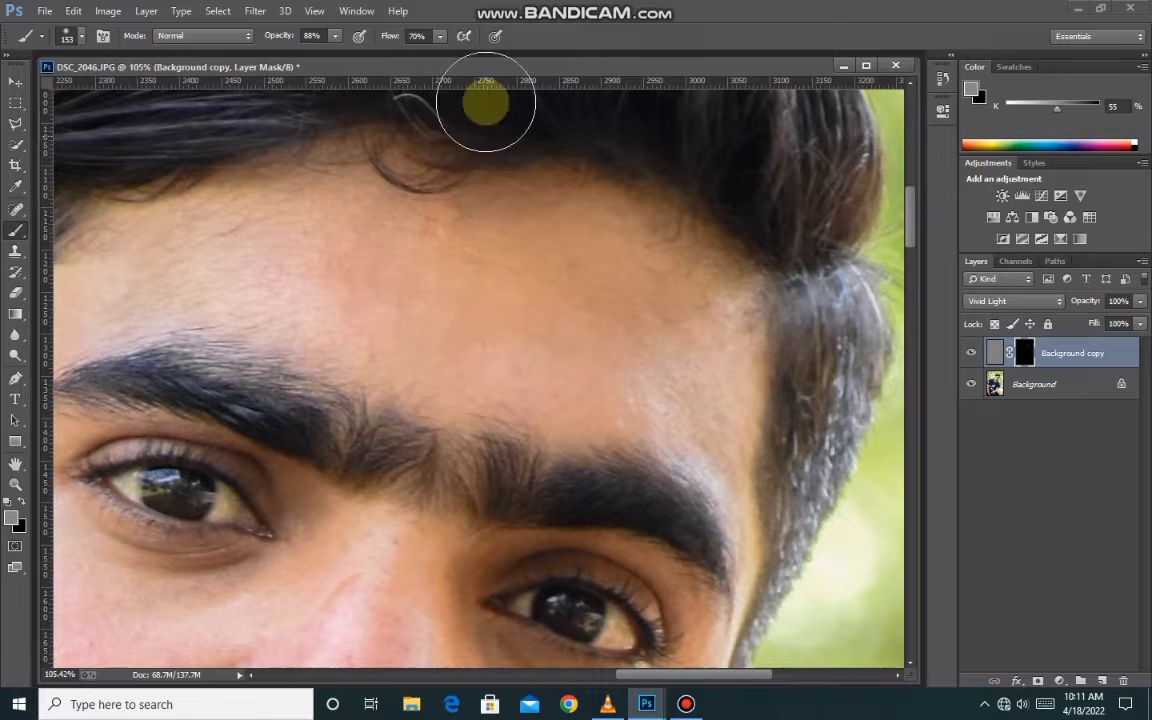
left_click(398, 268)
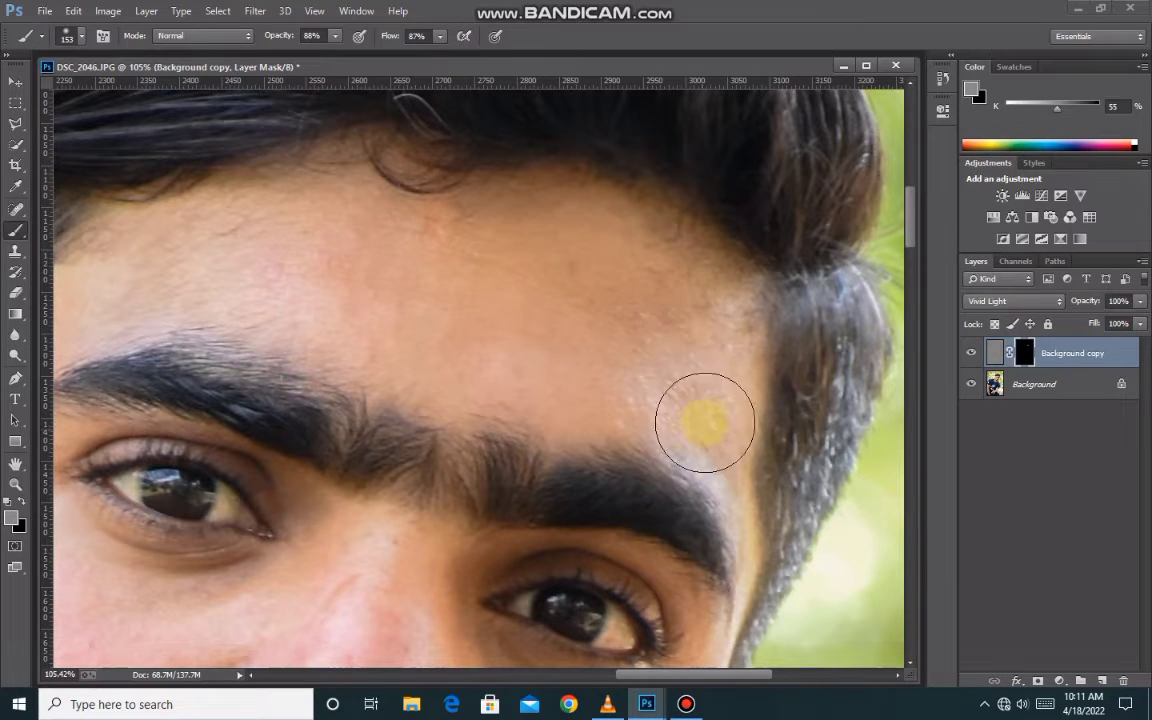
left_click(340, 36)
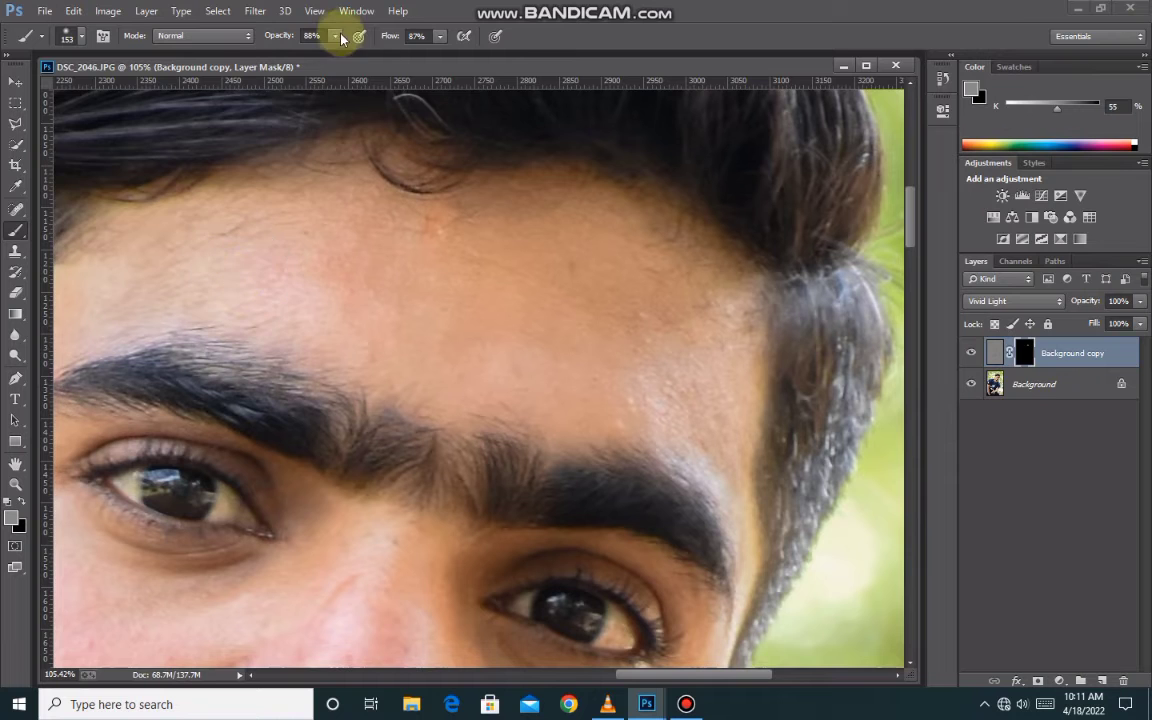
left_click_drag(340, 52, 456, 55)
scroll(520, 160, "left", 3)
scroll(550, 215, "left", 2)
scroll(430, 258, "left", 2)
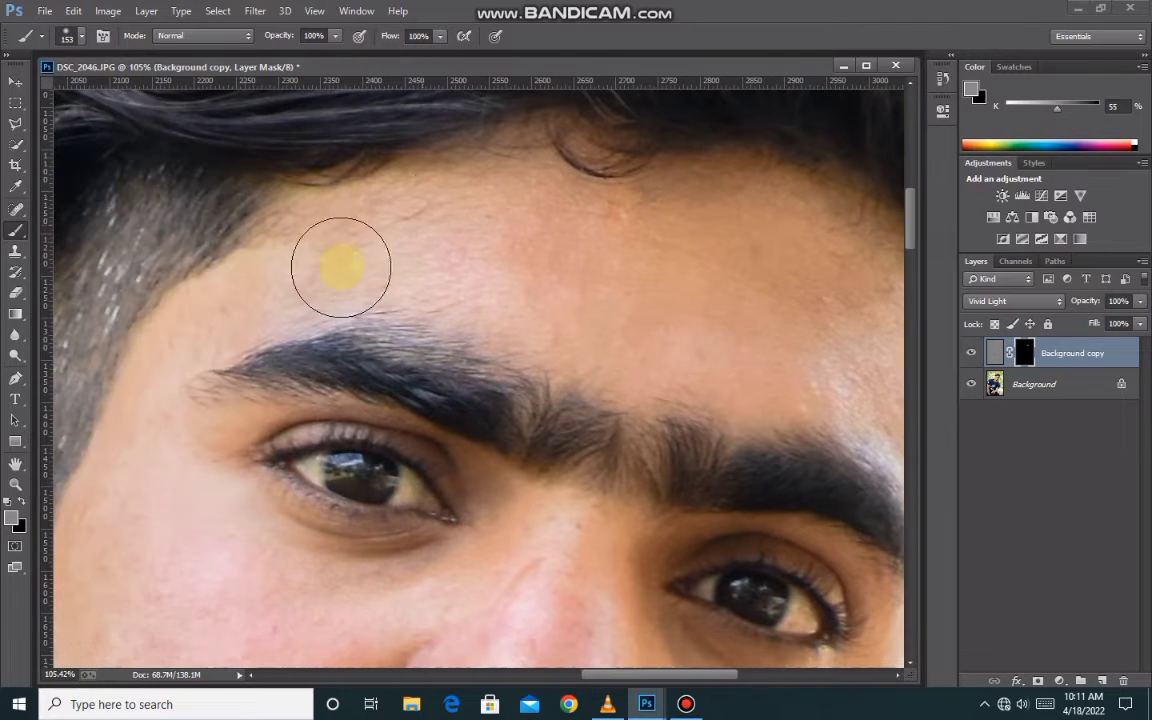
scroll(235, 455, "down", 4)
scroll(235, 455, "up", 2)
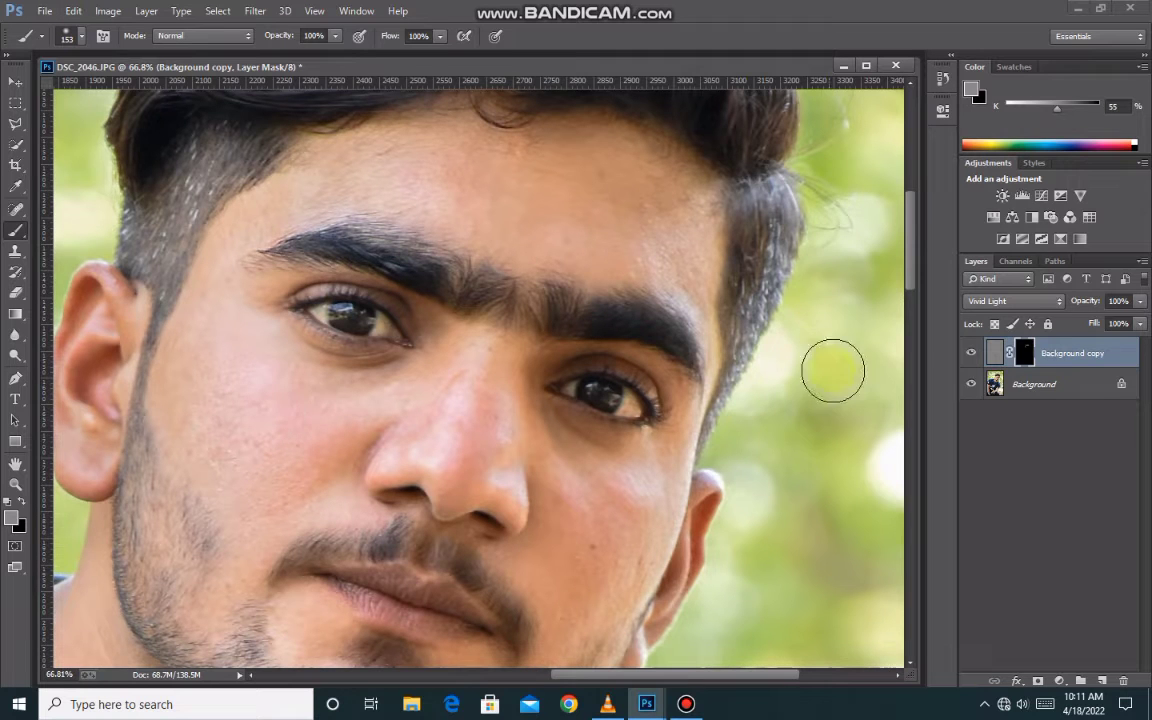
Change the Background copy blend mode to Linear Light.
left_click(1014, 301)
left_click(1007, 254)
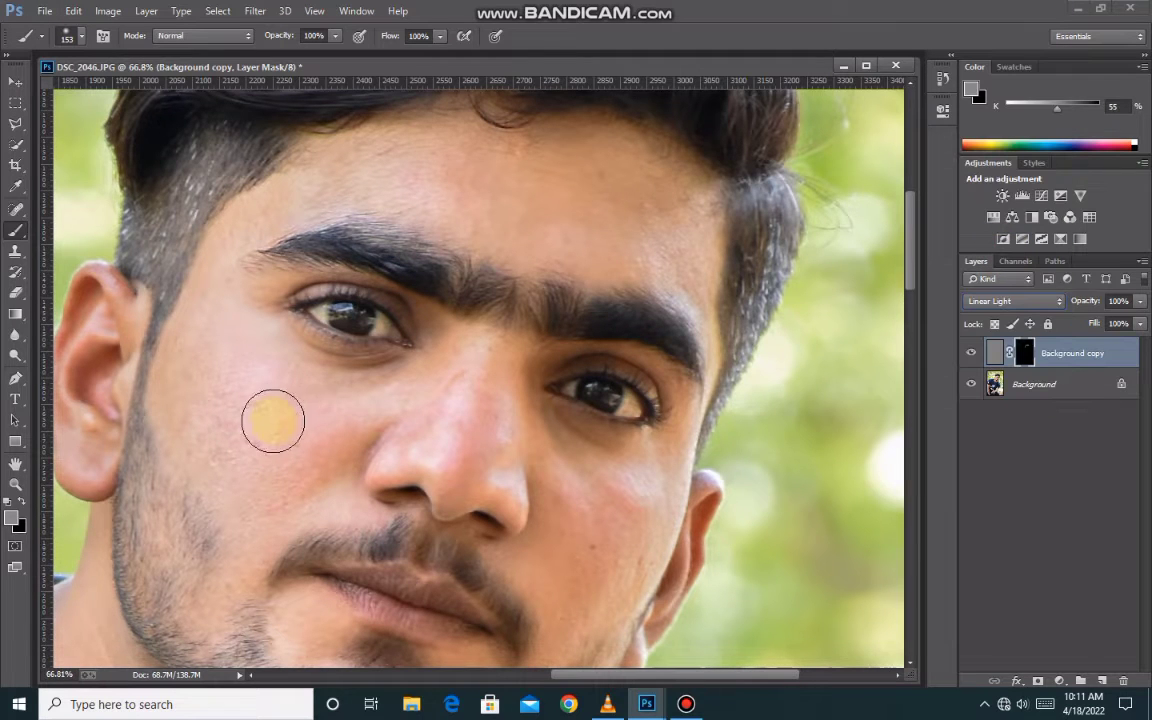
scroll(273, 420, "up", 1)
scroll(265, 418, "up", 1)
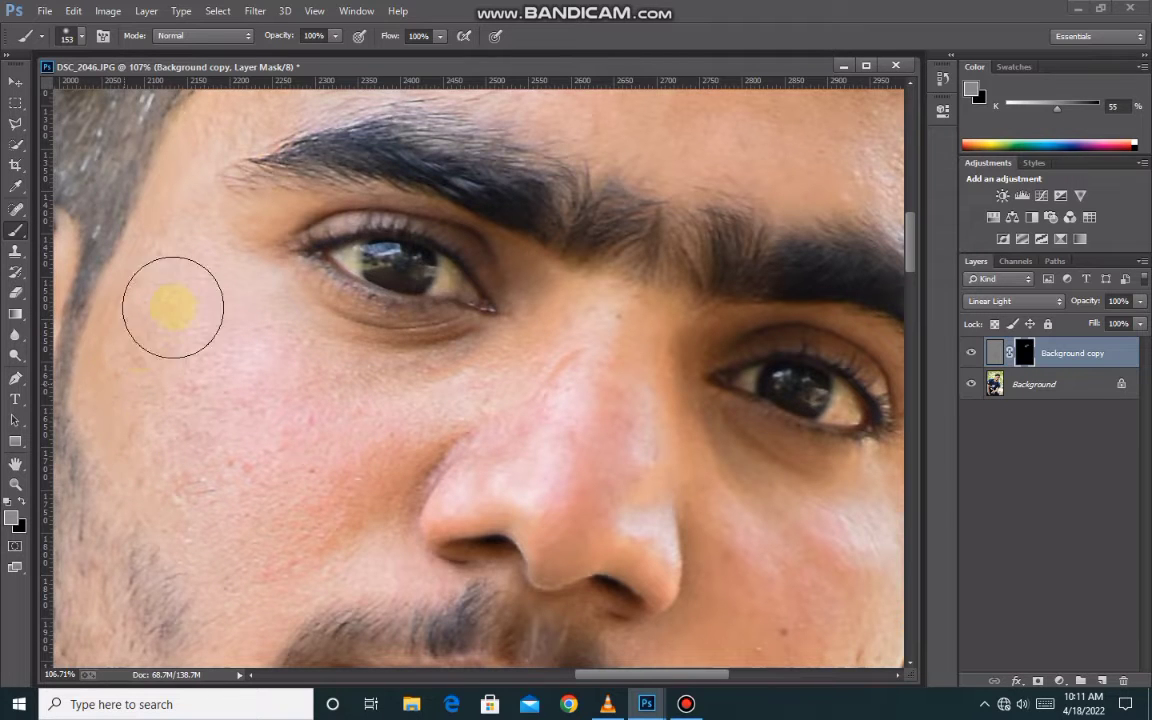
Paint white on the mask across the forehead.
left_click_drag(361, 245, 300, 270)
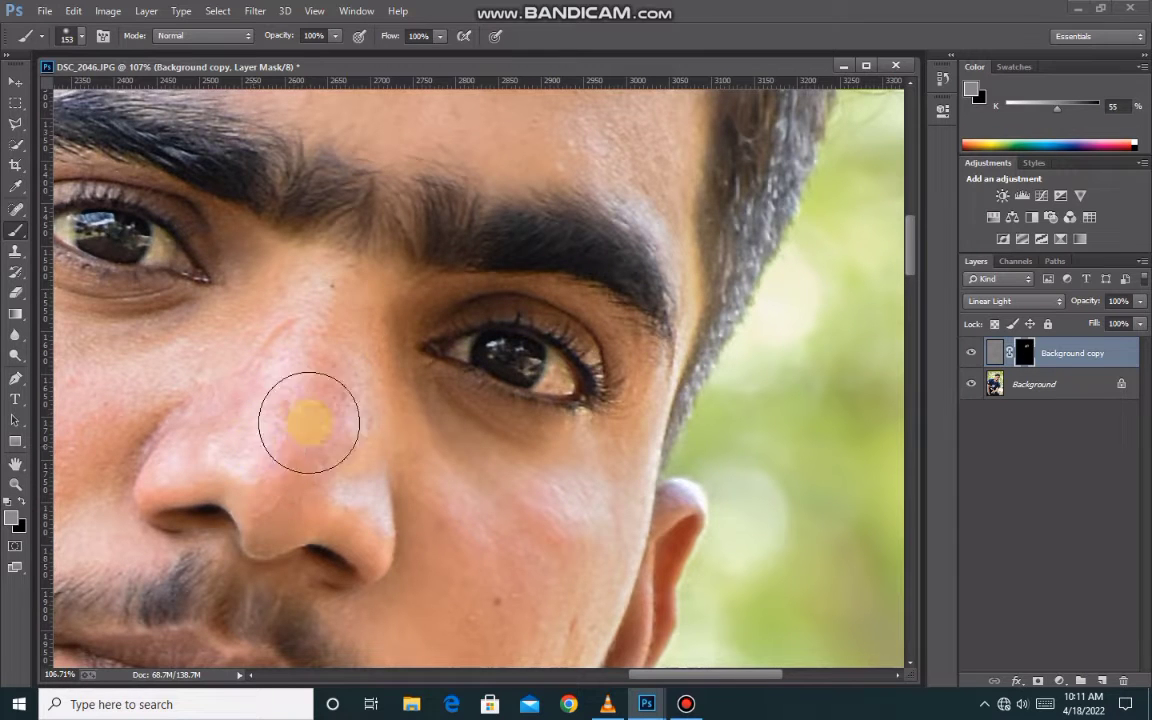
scroll(575, 380, "up", 2)
scroll(540, 310, "up", 2)
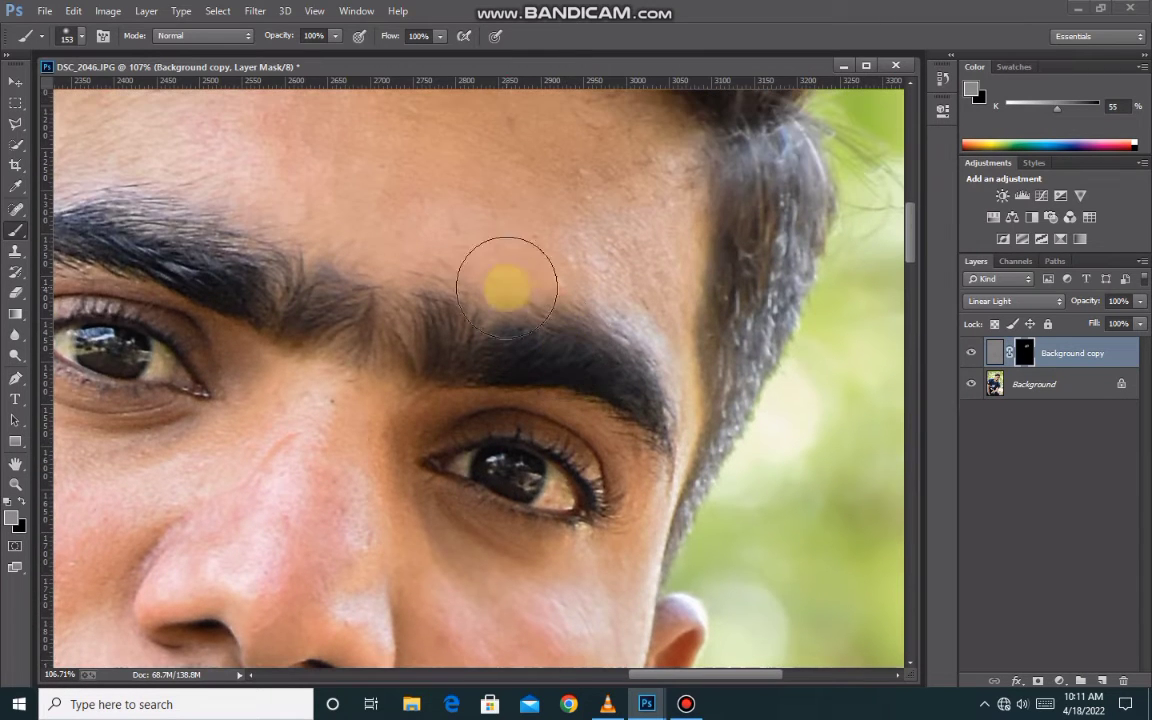
scroll(440, 218, "up", 1)
scroll(419, 206, "up", 1)
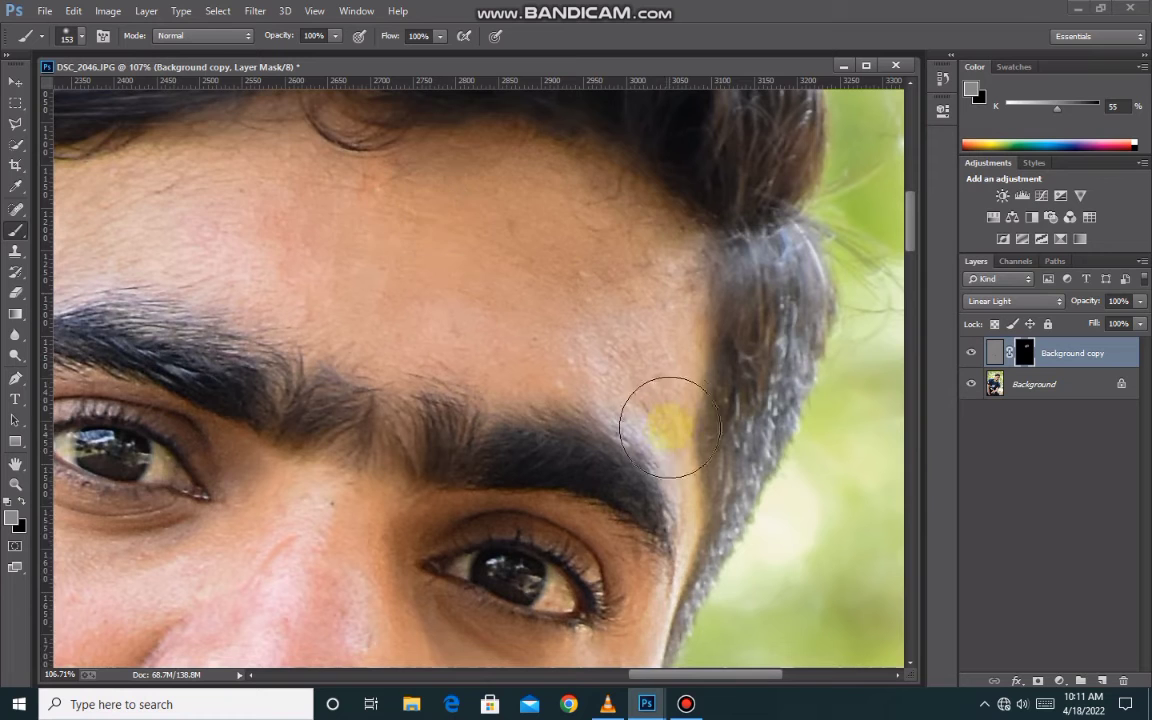
left_click_drag(663, 398, 653, 445)
scroll(653, 420, "down", 2)
scroll(650, 388, "down", 3)
scroll(640, 380, "down", 1)
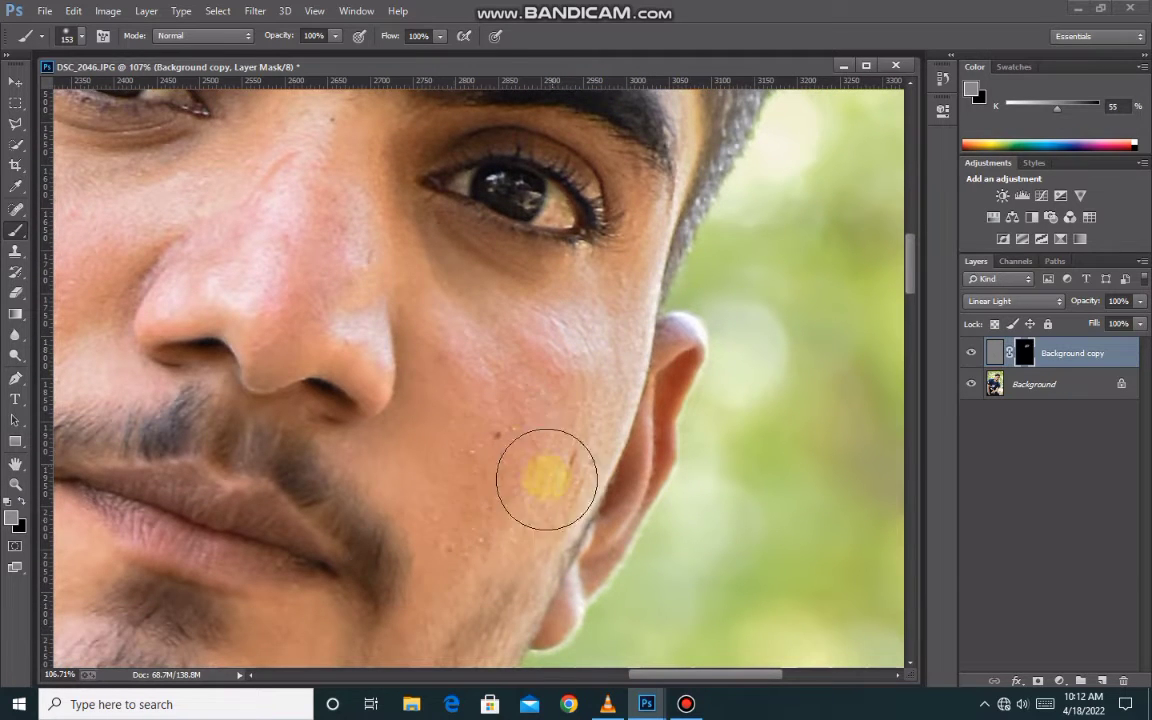
Paint the mask under the eyes and across the cheeks and chin.
left_click_drag(522, 401, 447, 260)
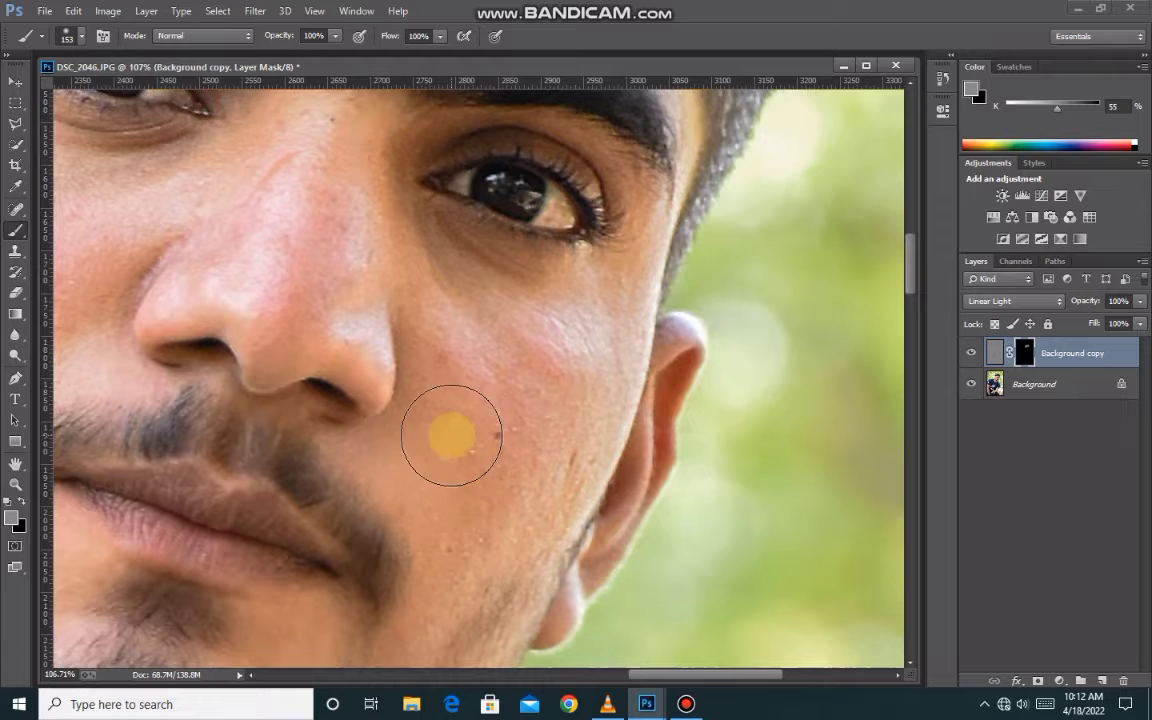
scroll(417, 458, "down", 2)
scroll(297, 525, "down", 2)
left_click_drag(297, 525, 233, 548)
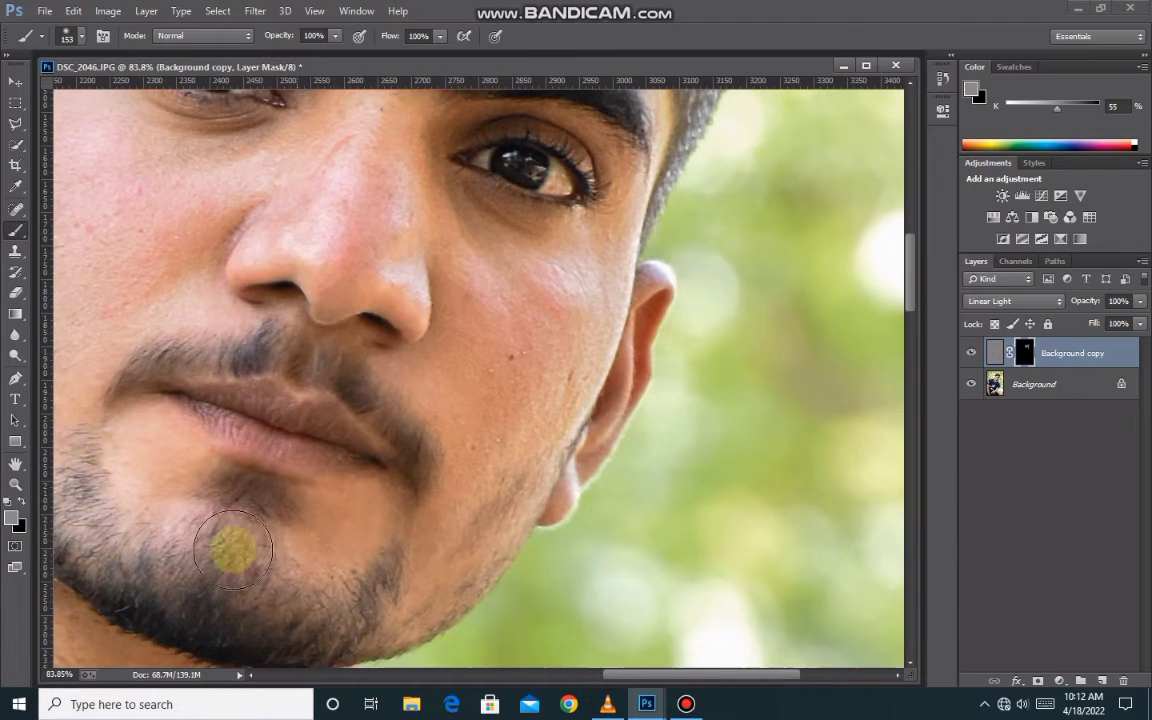
scroll(399, 496, "down", 2)
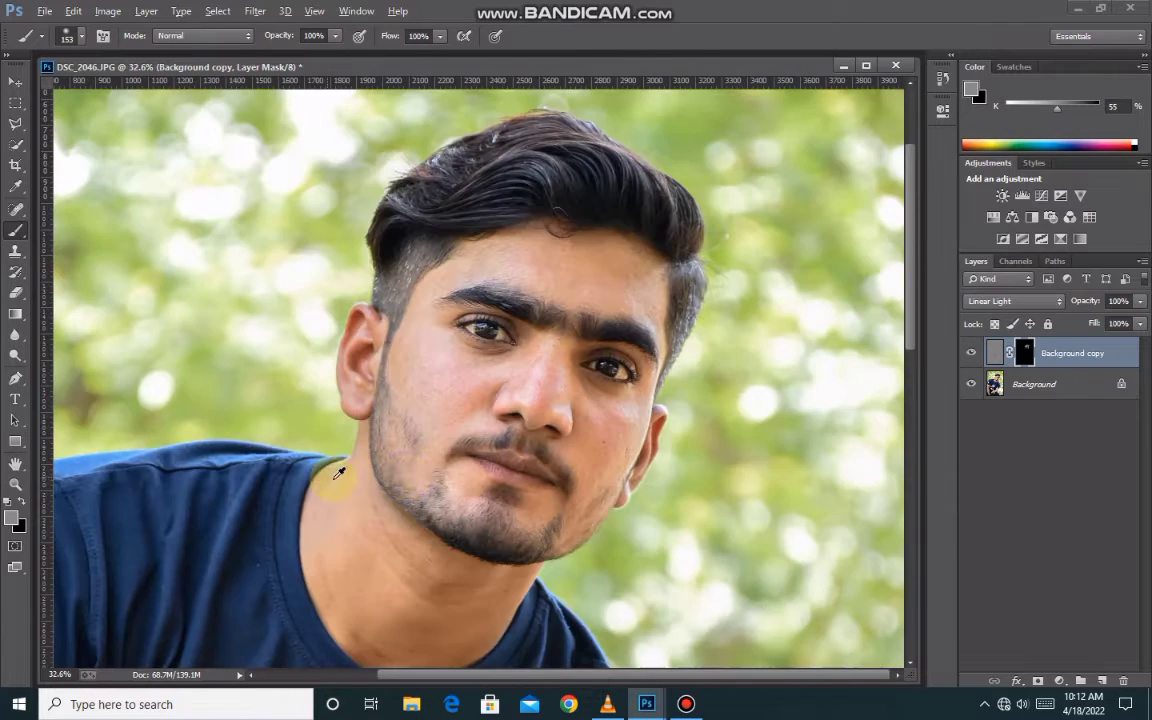
scroll(410, 496, "up", 1)
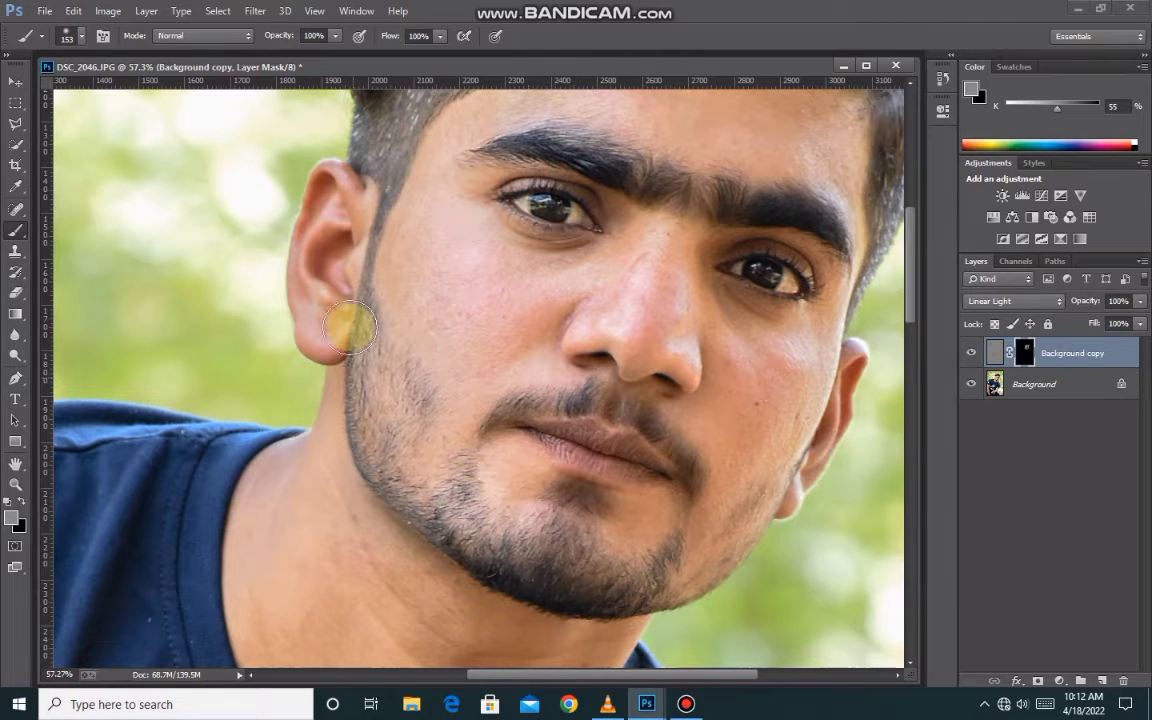
Enlarge the brush to 349 px and move the view to the arm.
scroll(350, 460, "down", 3)
right_click(370, 480)
left_click_drag(462, 518, 522, 520)
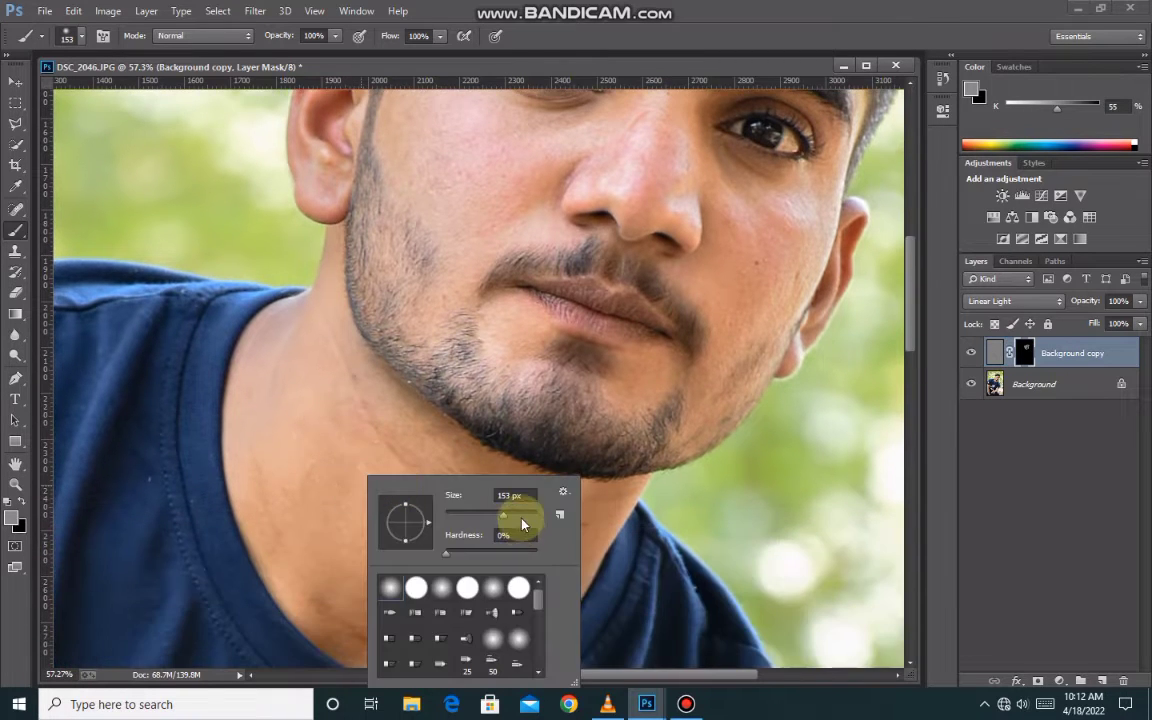
left_click(334, 450)
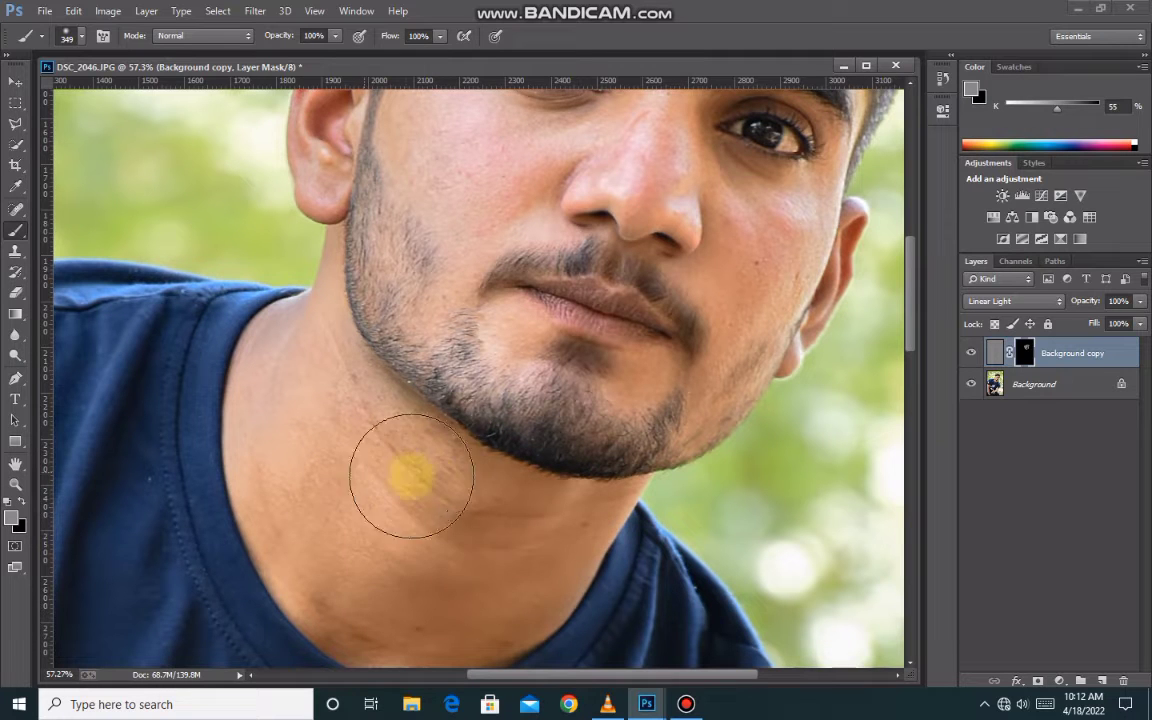
scroll(378, 478, "down", 5)
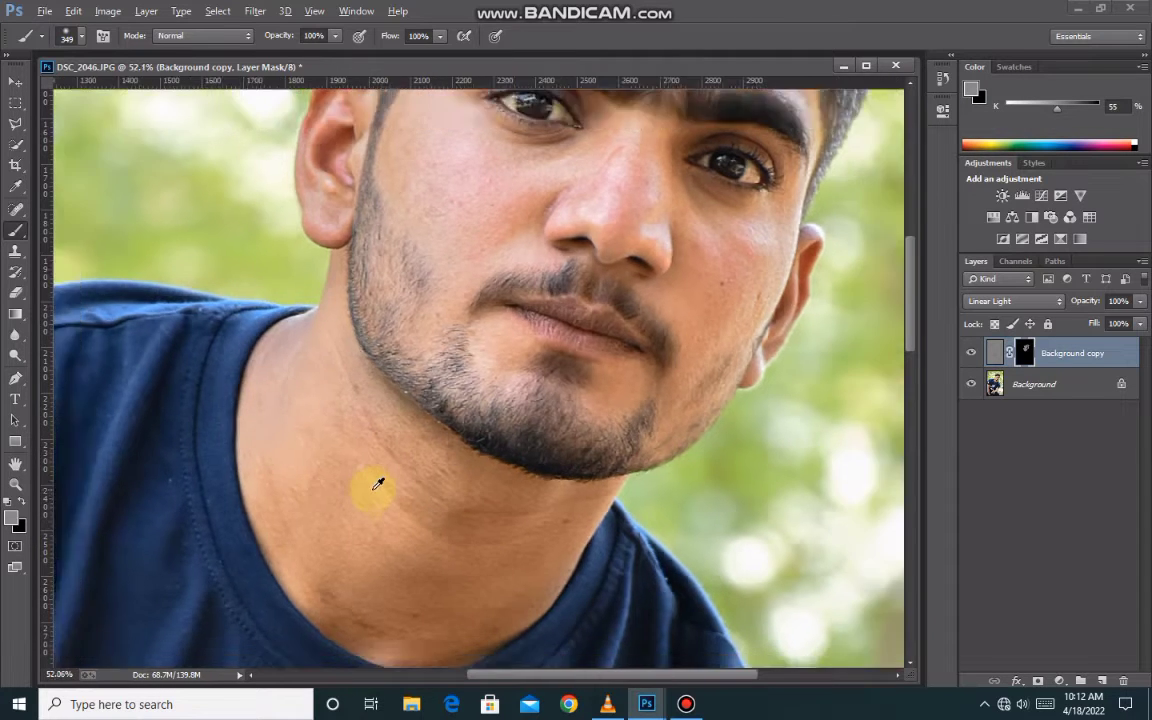
scroll(519, 645, "up", 2)
scroll(88, 475, "up", 2)
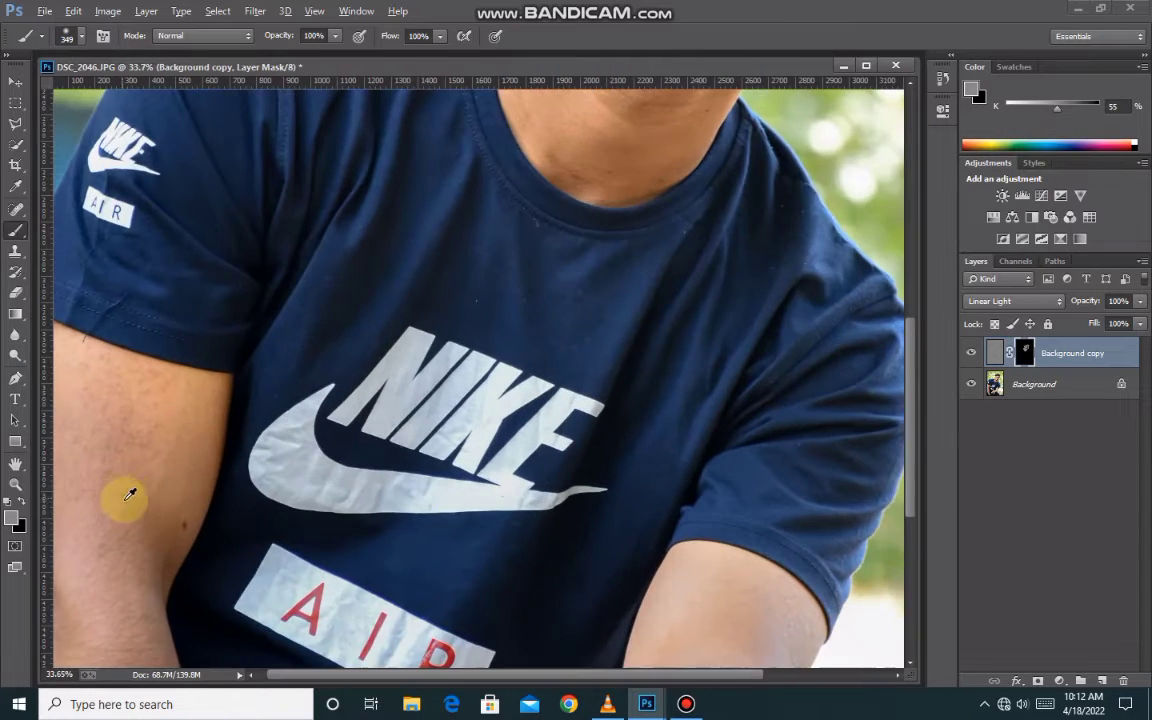
scroll(380, 399, "up", 1)
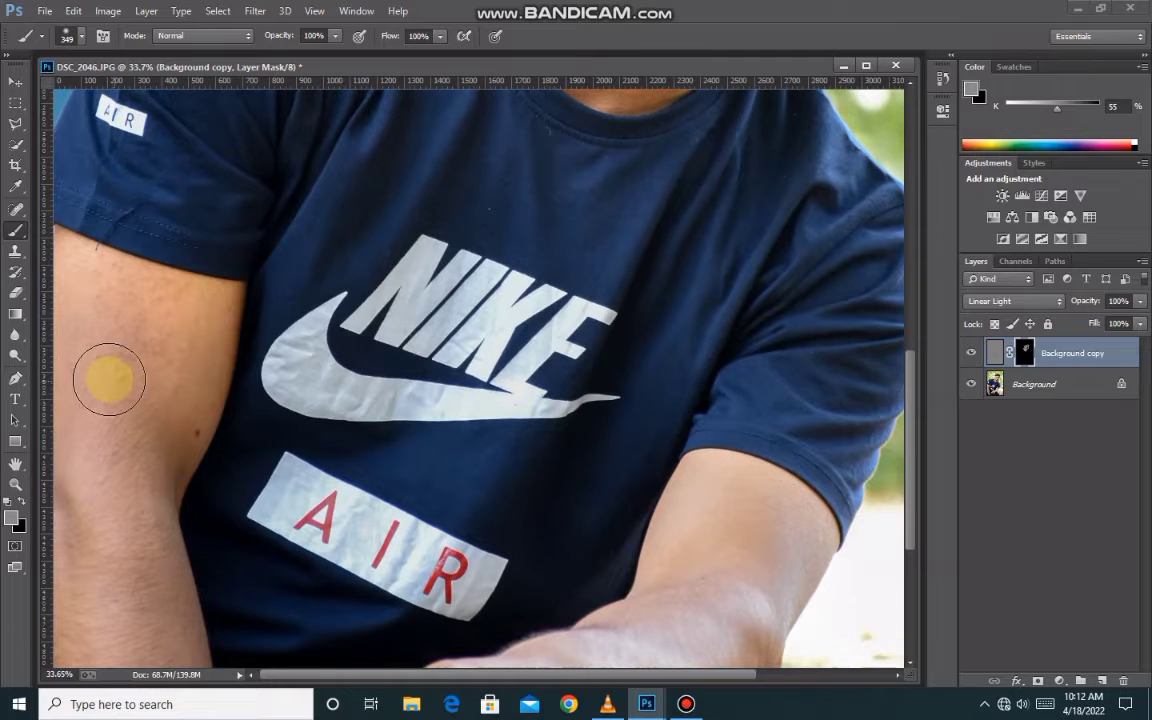
Raise the brush to 402 px and reveal the retouch over both arms and the hand.
right_click(109, 379)
key("Return")
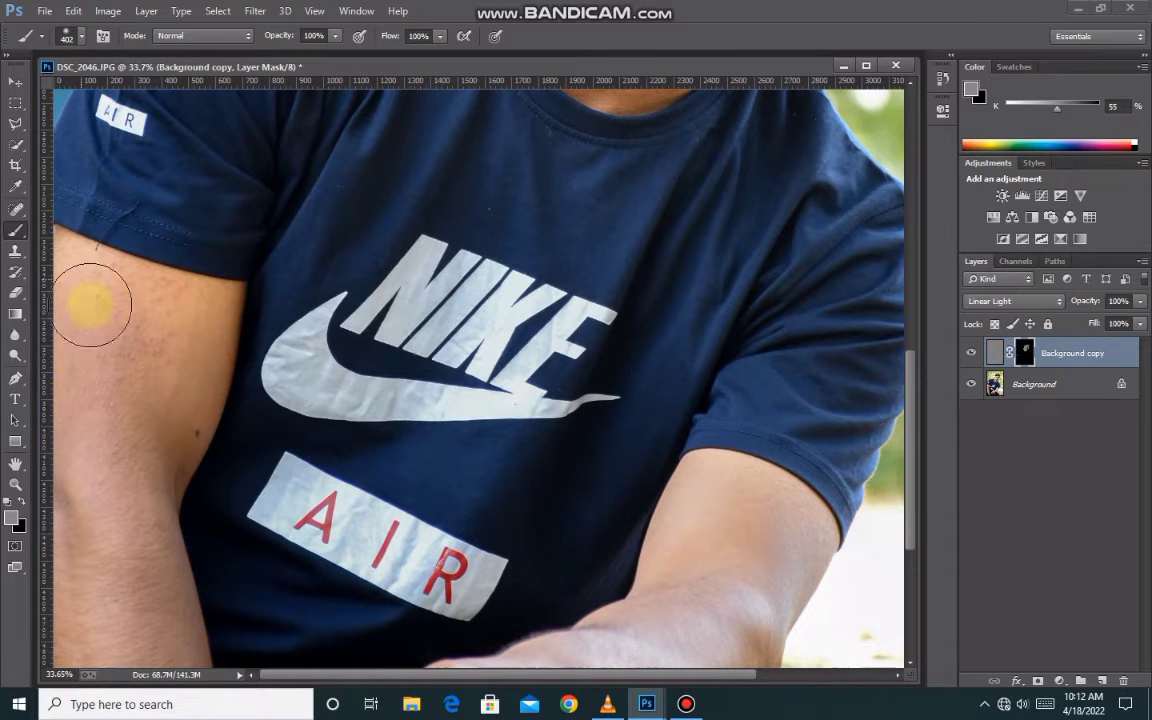
scroll(117, 610, "down", 3)
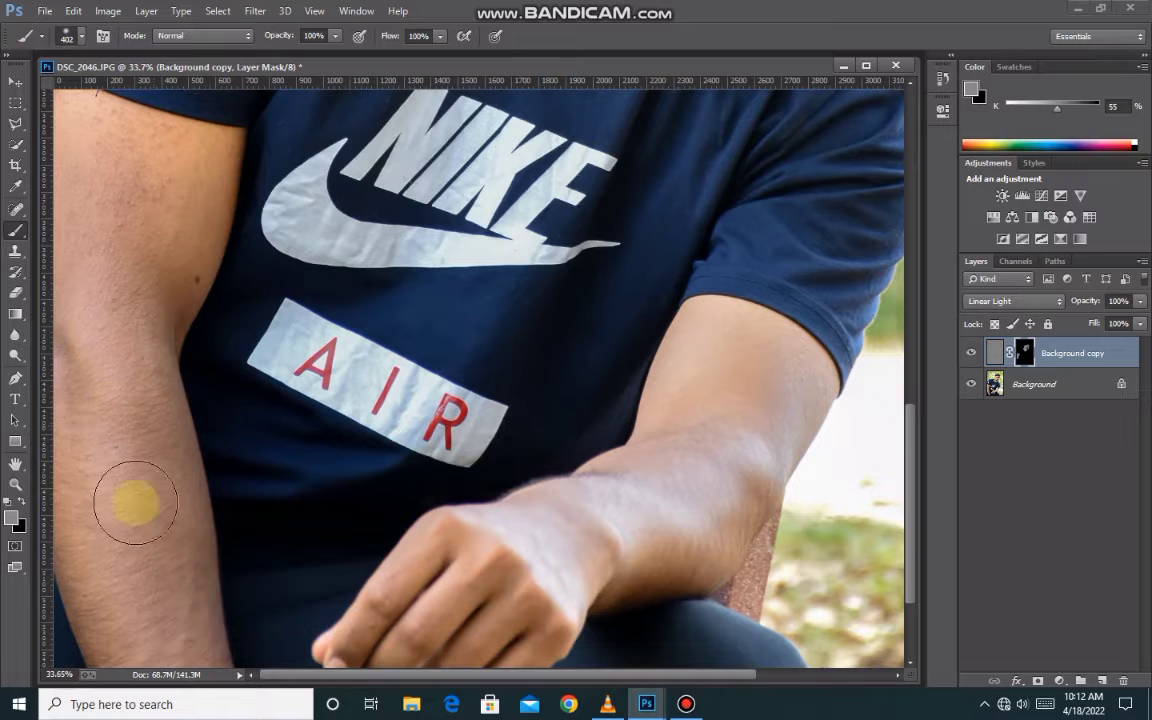
scroll(130, 542, "down", 1)
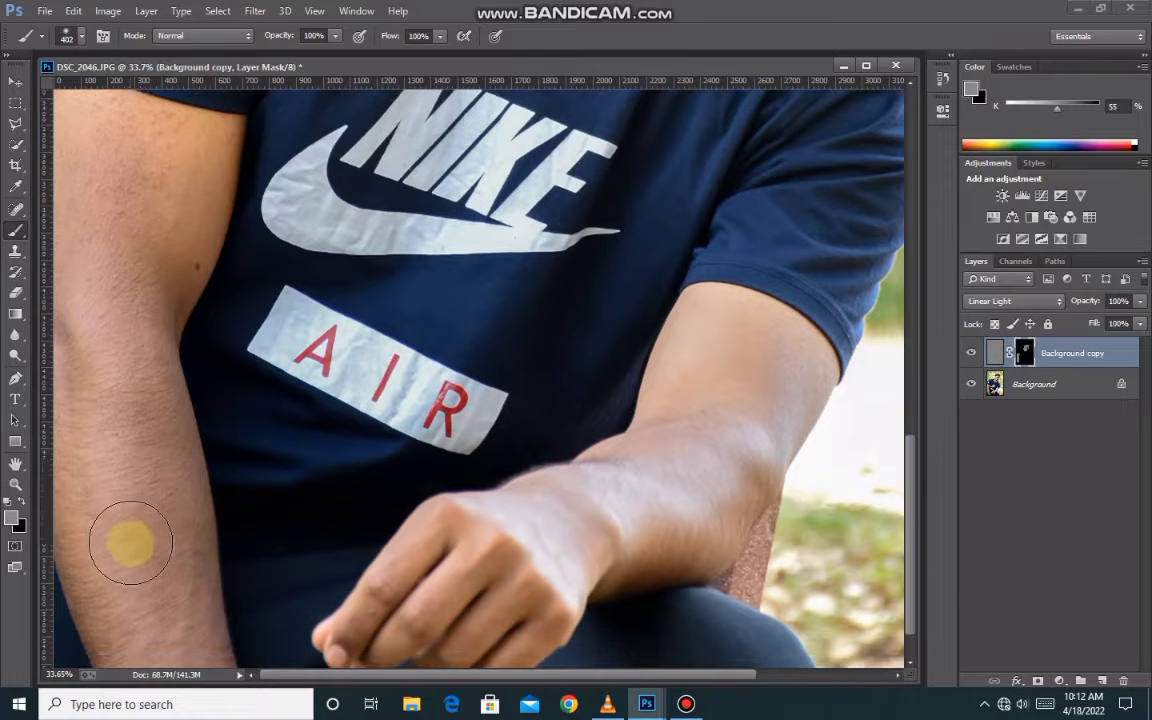
scroll(130, 542, "down", 3)
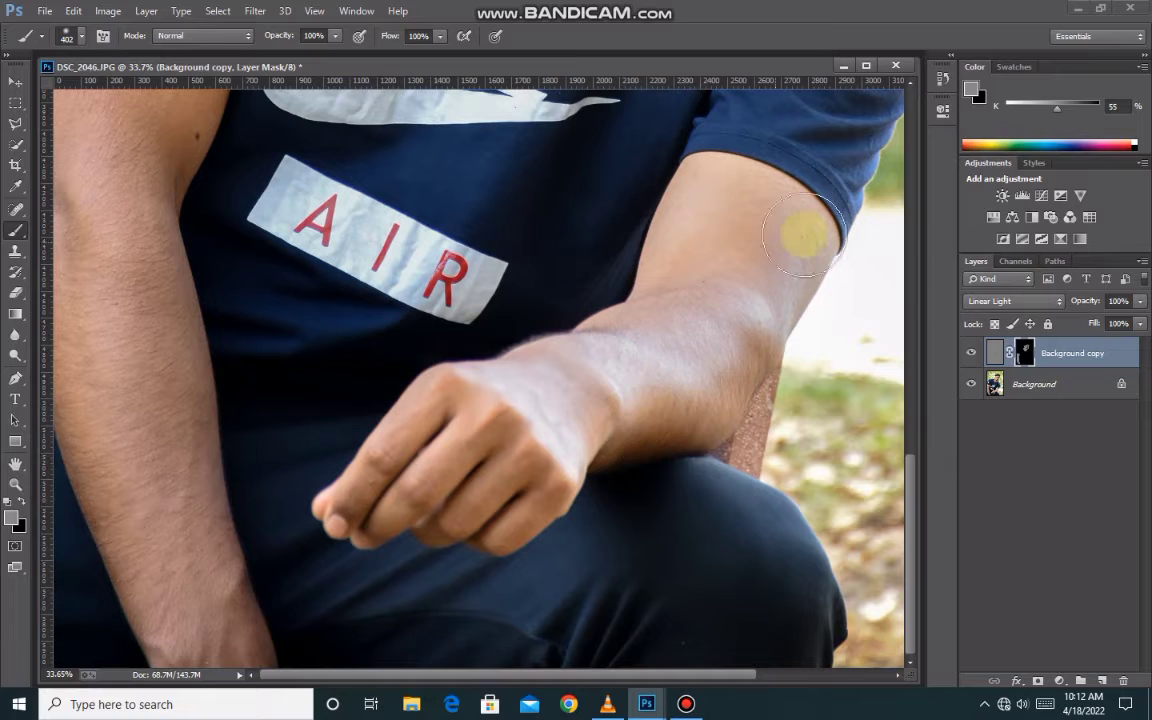
scroll(463, 360, "down", 5)
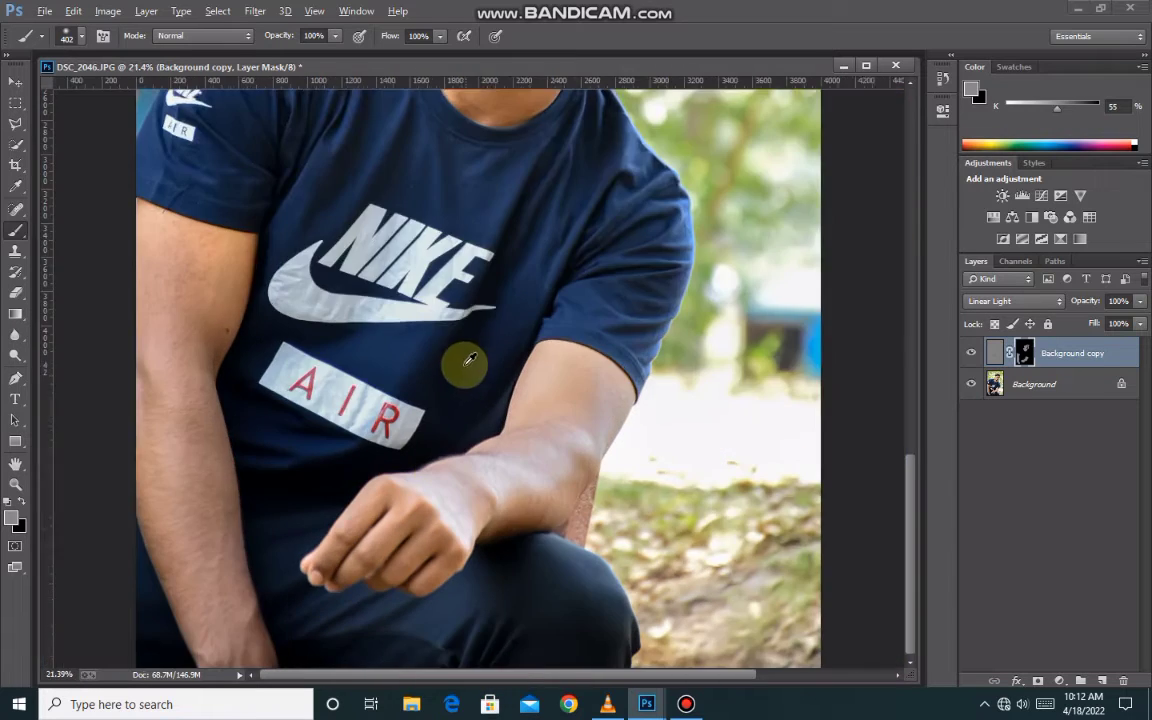
scroll(540, 160, "down", 1)
scroll(620, 235, "up", 2)
scroll(632, 360, "up", 2)
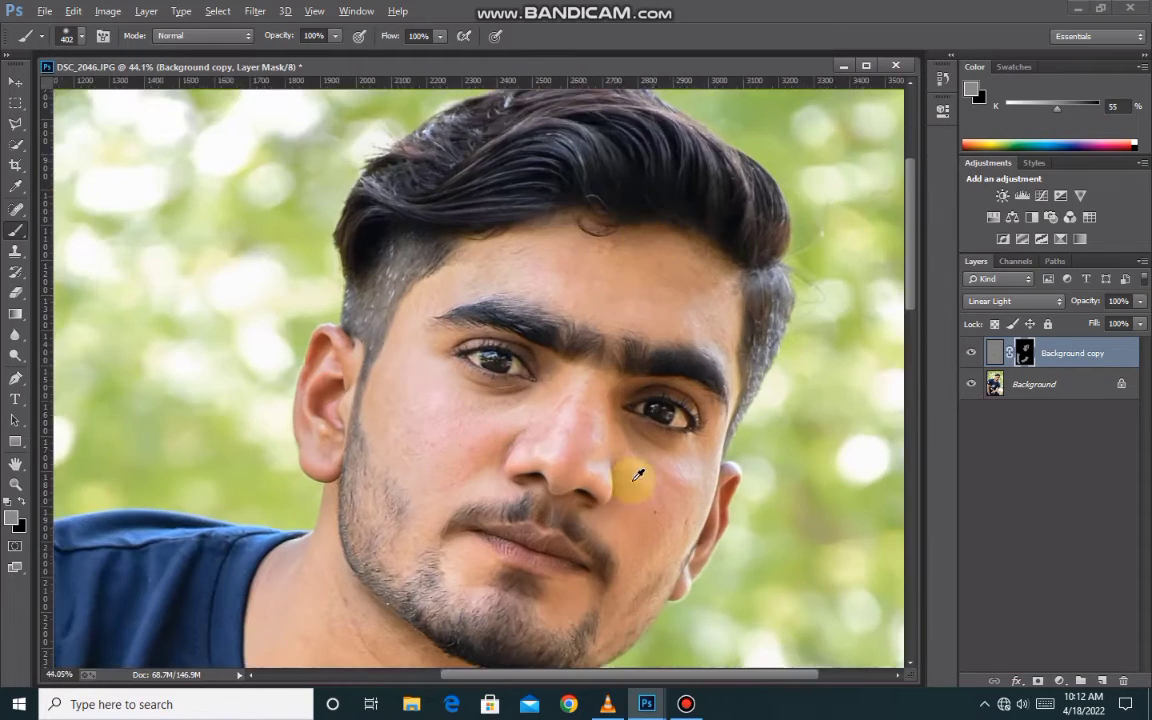
scroll(655, 505, "up", 1)
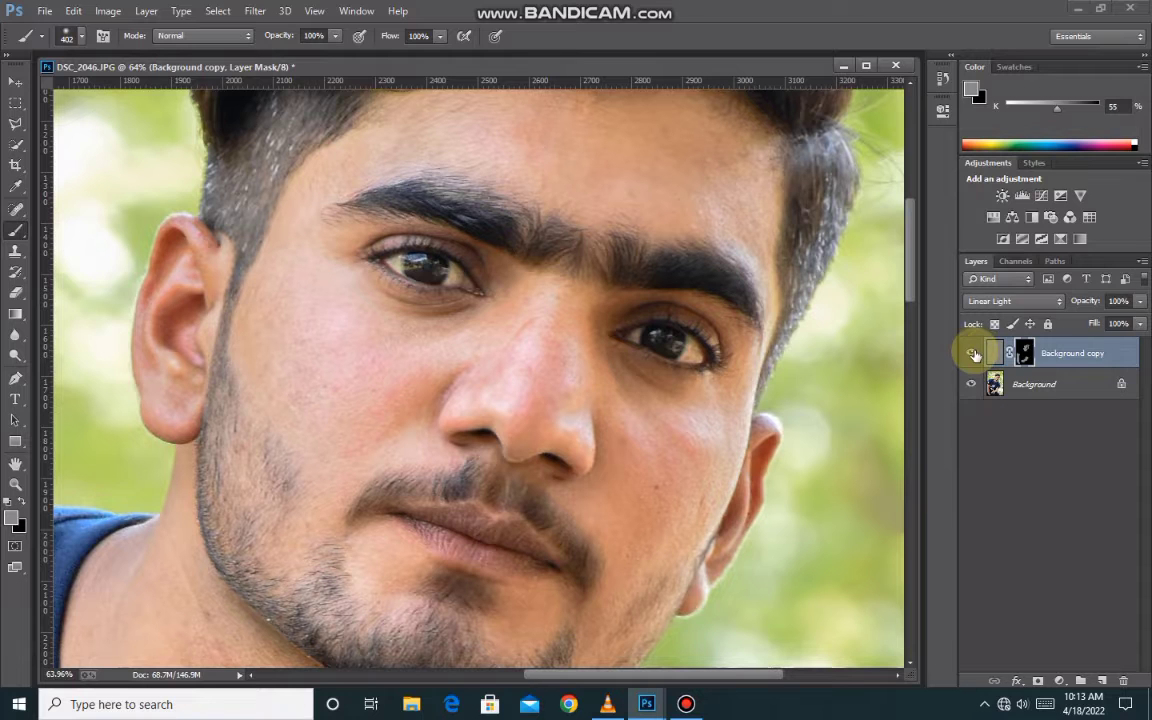
Merge visible layers so the Linear Light sharpening joins Background.
right_click(1024, 353)
left_click(1050, 353)
right_click(1055, 353)
left_click(913, 457)
Duplicate the merged layer as Background copy and open it in Liquify.
right_click(1040, 355)
left_click(1038, 391)
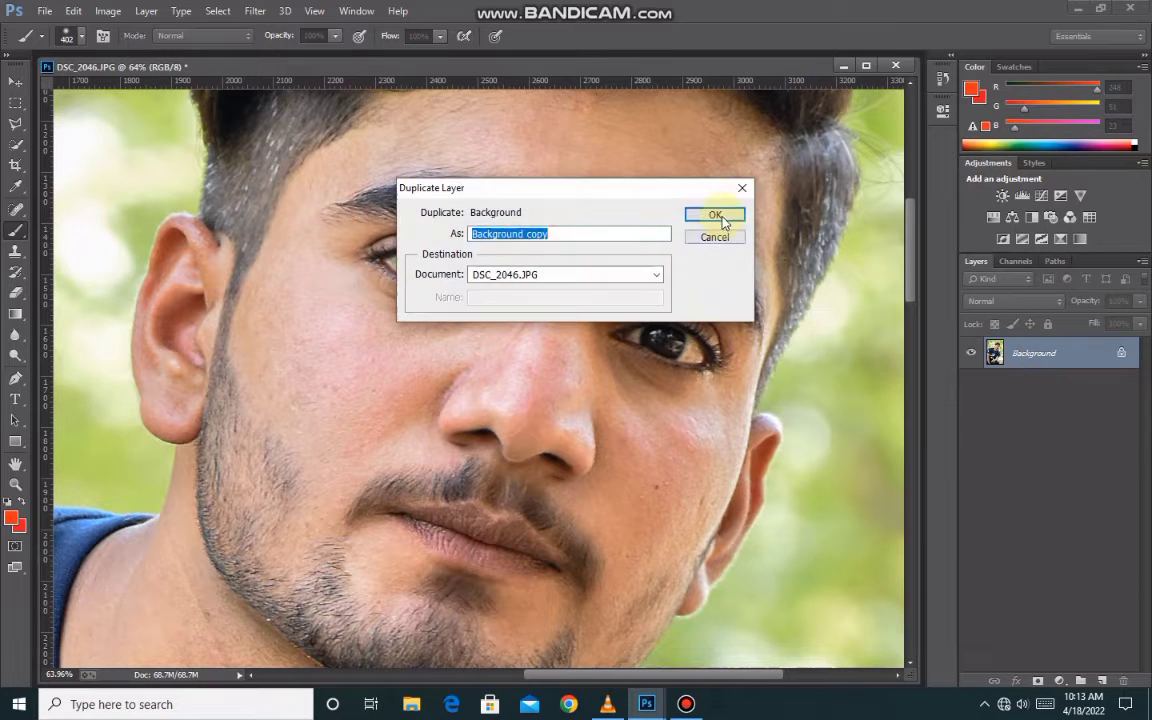
key("Return")
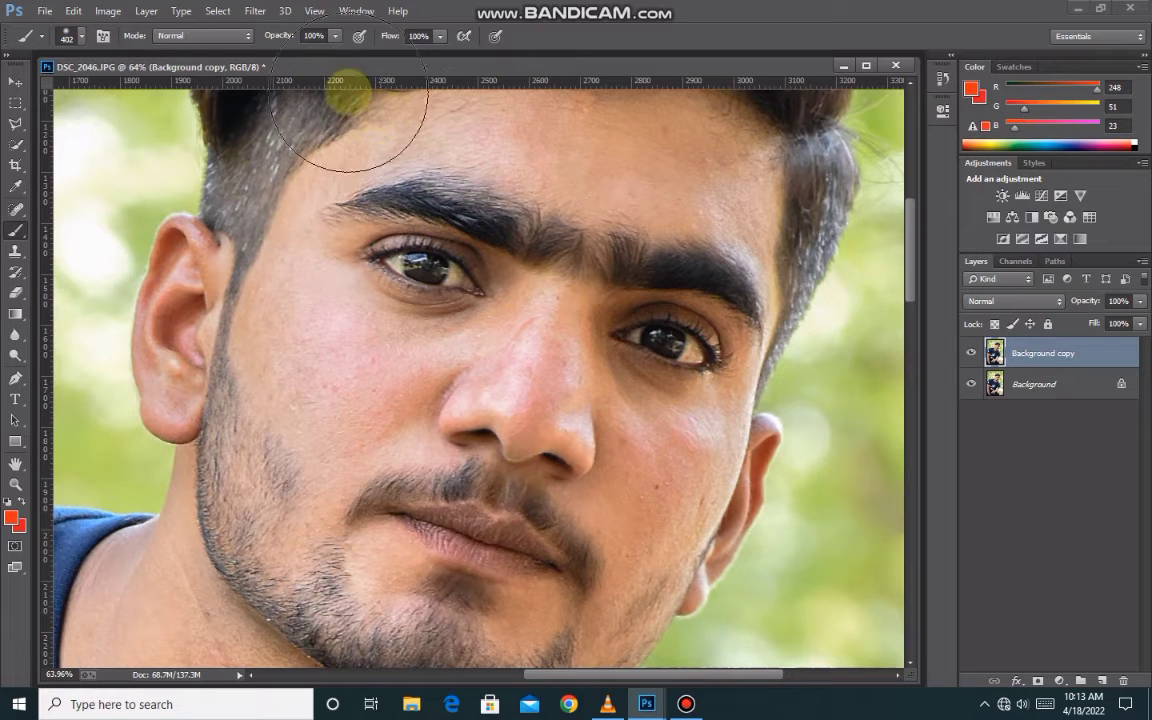
left_click(255, 12)
left_click(253, 114)
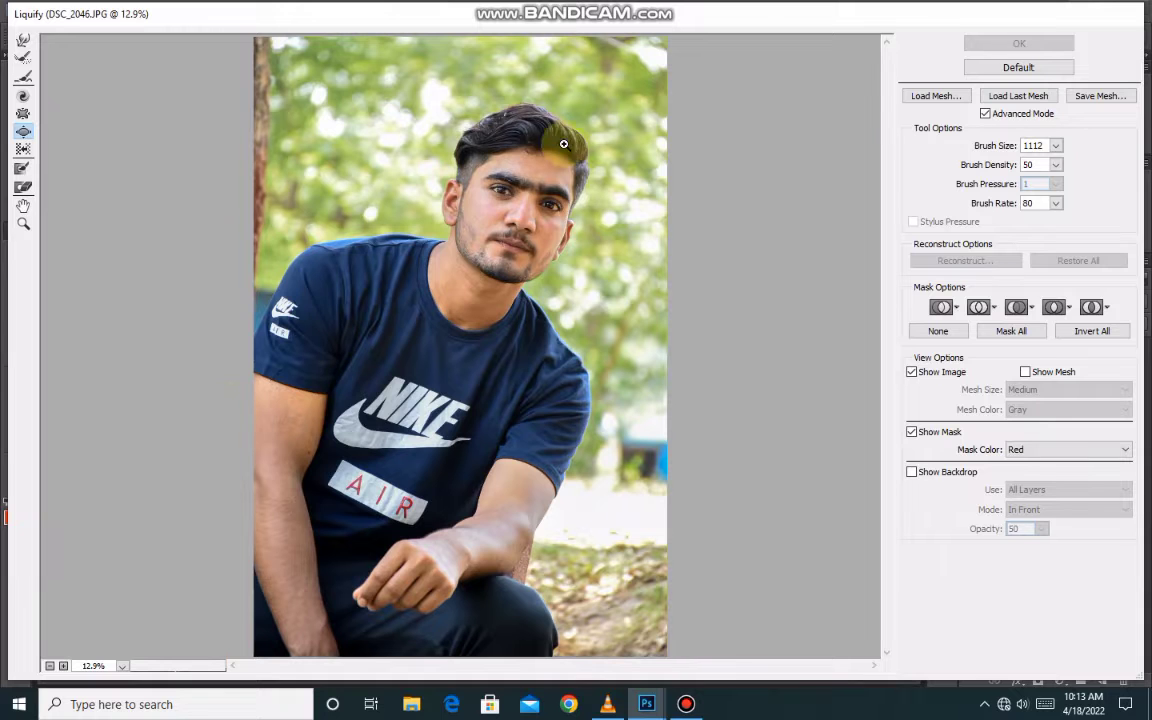
Zoom onto the face and push the hair's top edge with Forward Warp at size 701.
left_click(620, 316)
scroll(607, 218, "up", 3)
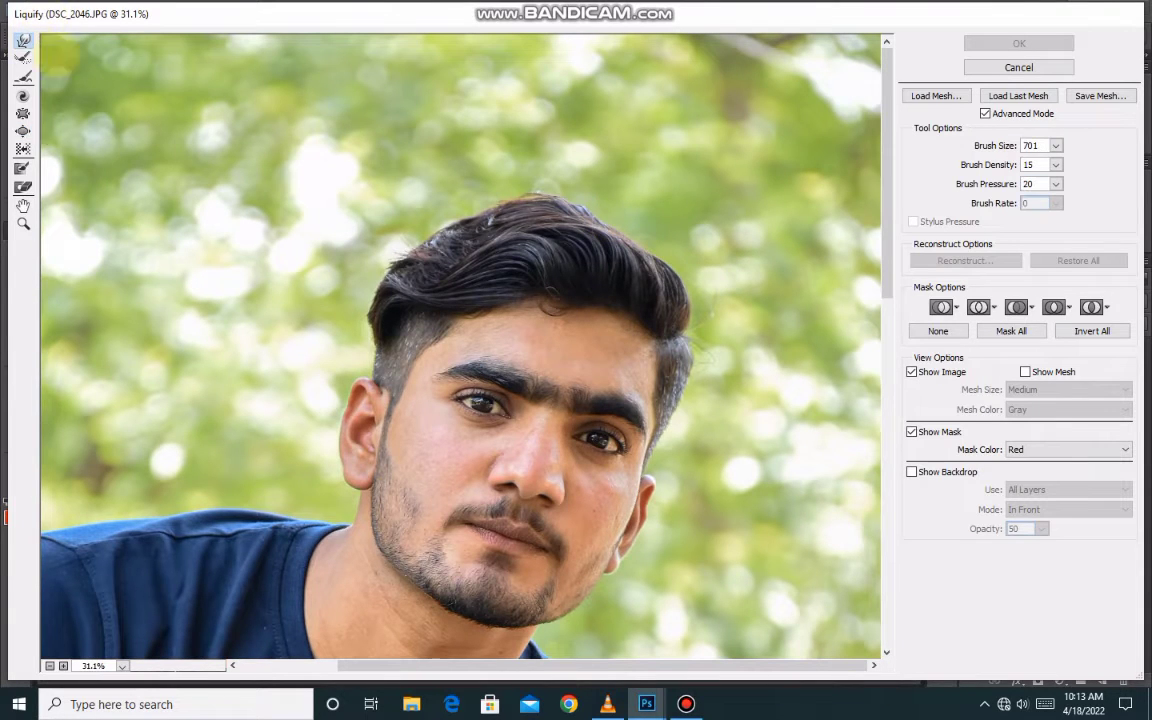
left_click_drag(661, 219, 601, 179)
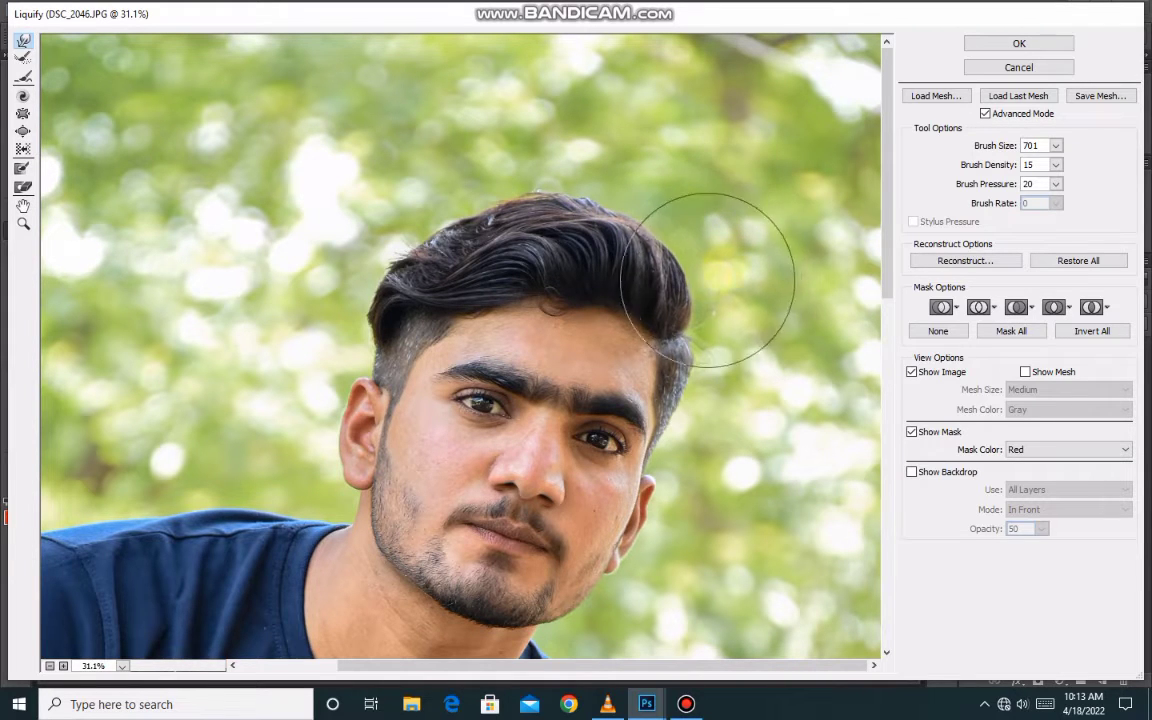
mouse_move(663, 206)
left_mouse_down()
mouse_move(606, 203)
mouse_move(518, 119)
left_mouse_up()
left_click_drag(495, 205, 411, 262)
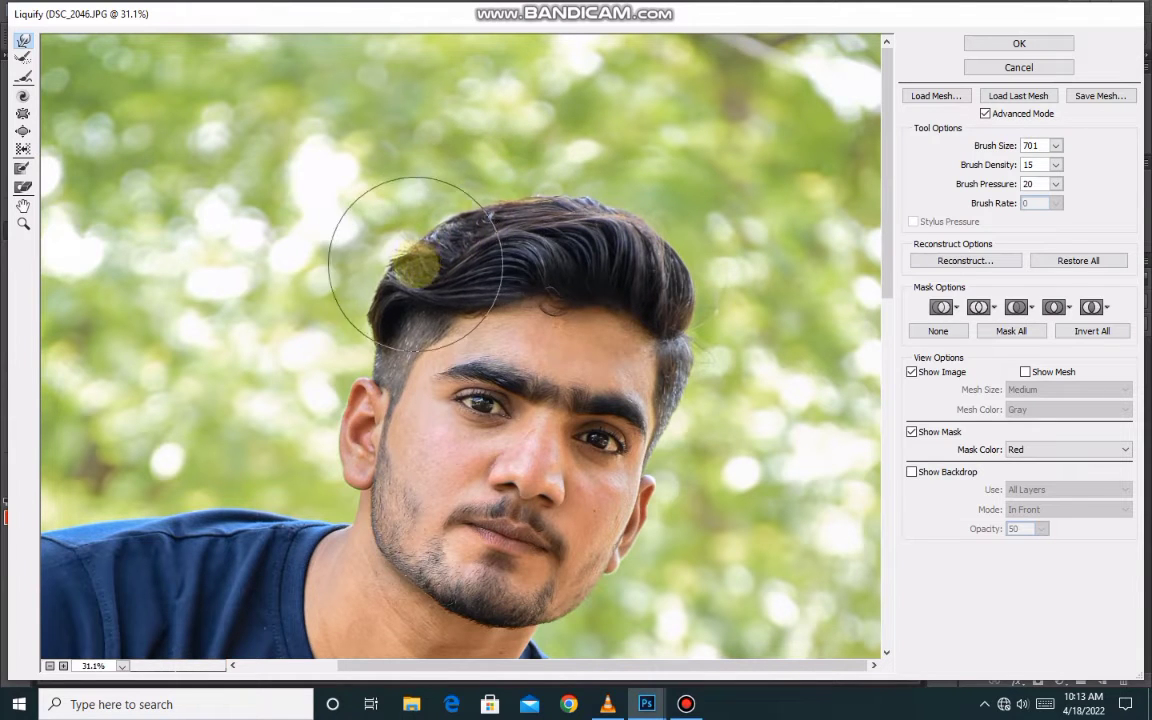
left_click_drag(409, 193, 500, 164)
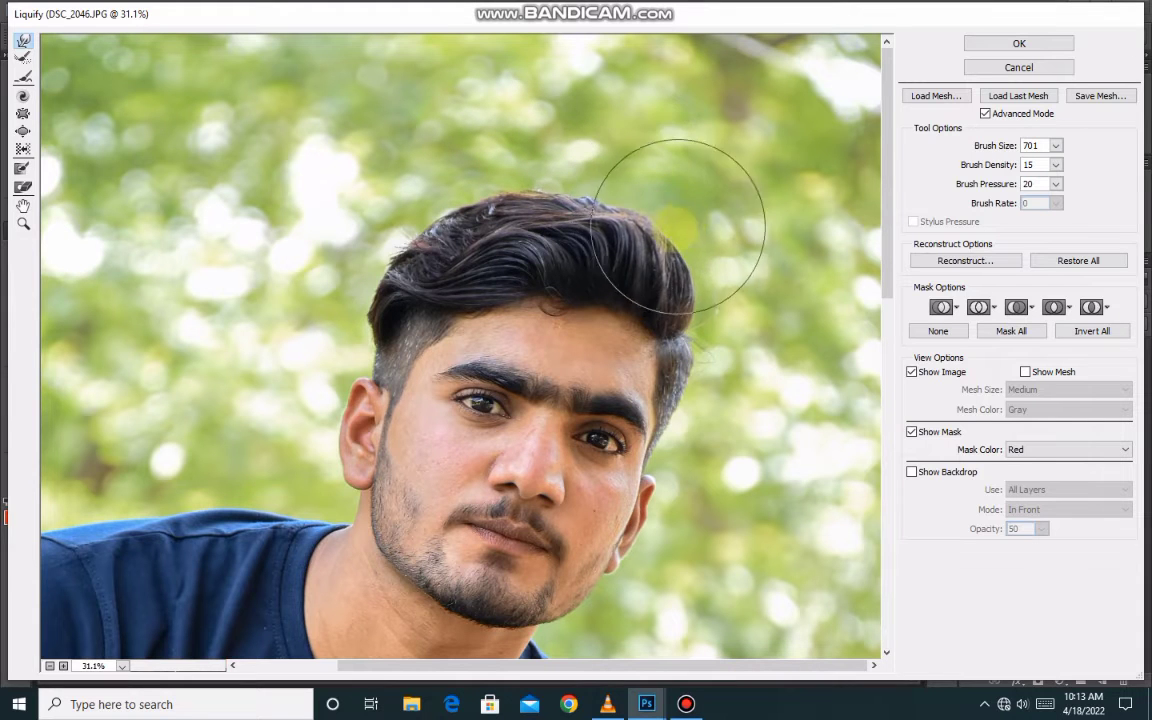
mouse_move(552, 180)
left_mouse_down()
mouse_move(507, 192)
mouse_move(561, 178)
mouse_move(489, 188)
mouse_move(415, 245)
mouse_move(420, 225)
mouse_move(440, 236)
mouse_move(437, 206)
mouse_move(580, 198)
left_mouse_up()
Reduce the warp brush to 296 and lift the hair crown and its sides.
left_click(1056, 145)
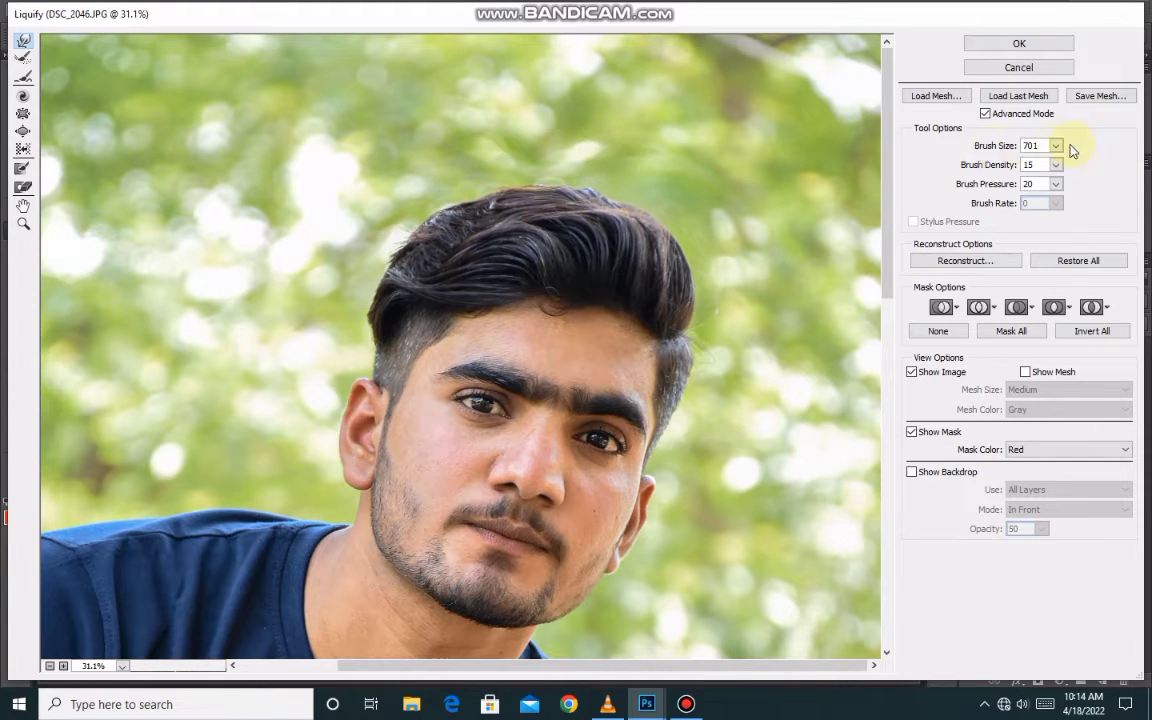
left_click_drag(960, 160, 905, 160)
mouse_move(530, 222)
left_mouse_down()
mouse_move(535, 206)
mouse_move(483, 226)
mouse_move(570, 208)
mouse_move(527, 211)
mouse_move(614, 215)
mouse_move(620, 196)
mouse_move(571, 167)
mouse_move(529, 177)
mouse_move(625, 193)
mouse_move(612, 185)
mouse_move(679, 224)
mouse_move(681, 255)
mouse_move(689, 249)
mouse_move(663, 386)
mouse_move(710, 283)
mouse_move(650, 188)
mouse_move(586, 175)
left_mouse_up()
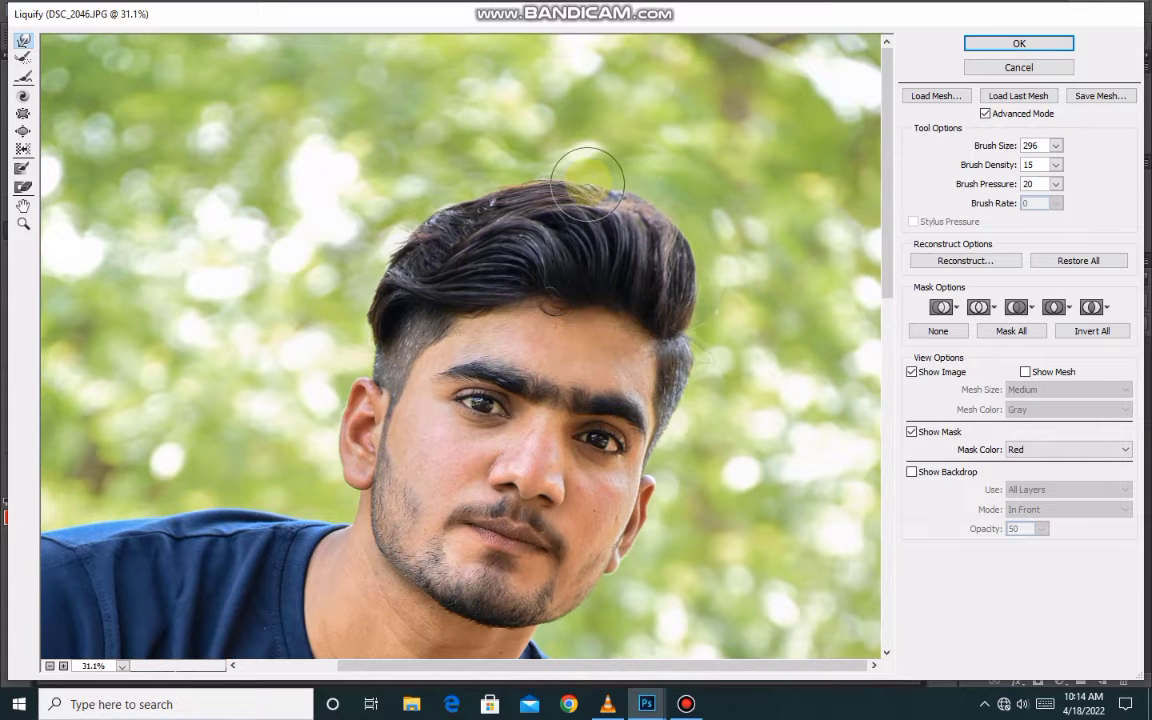
mouse_move(684, 213)
left_mouse_down()
mouse_move(456, 193)
mouse_move(604, 218)
mouse_move(504, 221)
left_mouse_up()
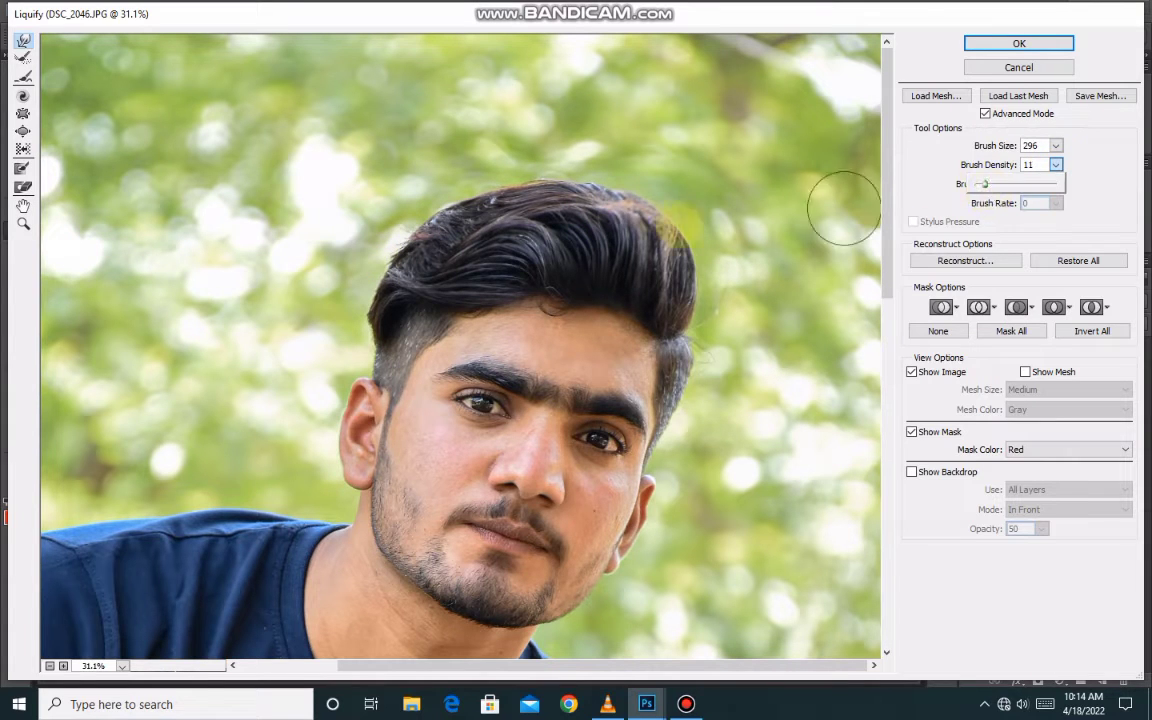
left_click(1056, 146)
mouse_move(586, 224)
left_mouse_down()
mouse_move(530, 195)
mouse_move(475, 190)
left_mouse_up()
mouse_move(724, 364)
left_mouse_down()
mouse_move(722, 216)
mouse_move(676, 193)
left_mouse_up()
Bloat the top of the hair for volume and apply the Liquify result.
left_click(23, 131)
mouse_move(535, 193)
left_mouse_down()
mouse_move(638, 250)
mouse_move(634, 273)
mouse_move(537, 229)
left_mouse_up()
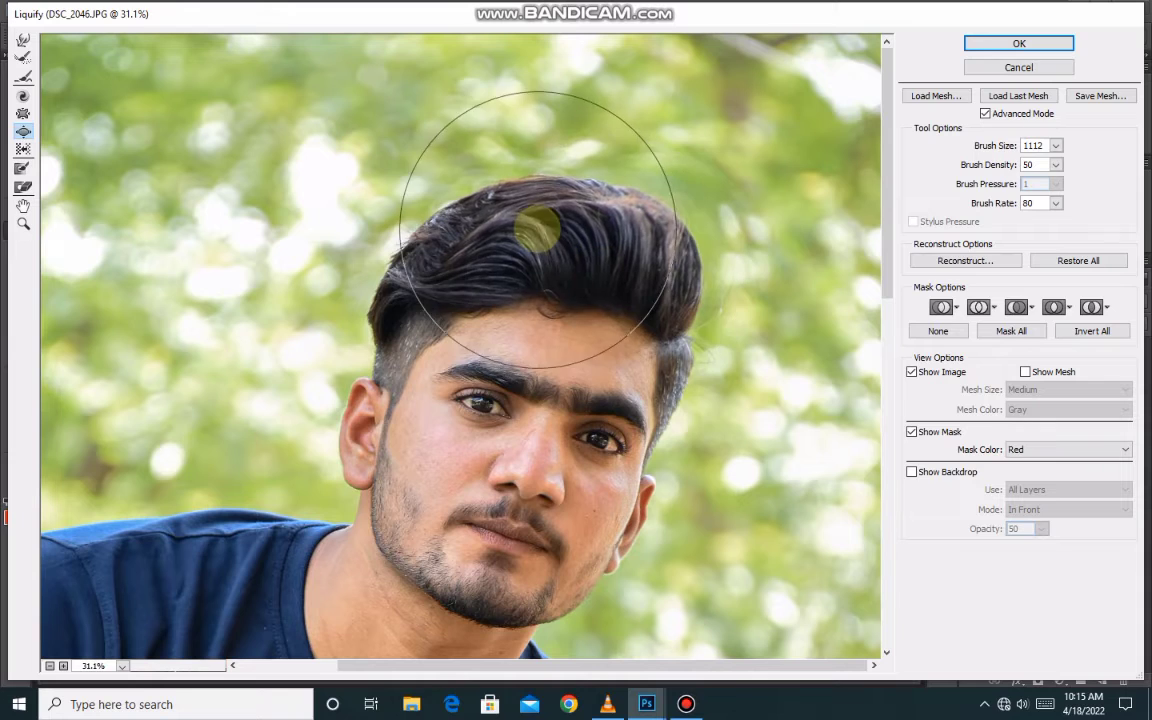
left_click_drag(537, 229, 630, 252)
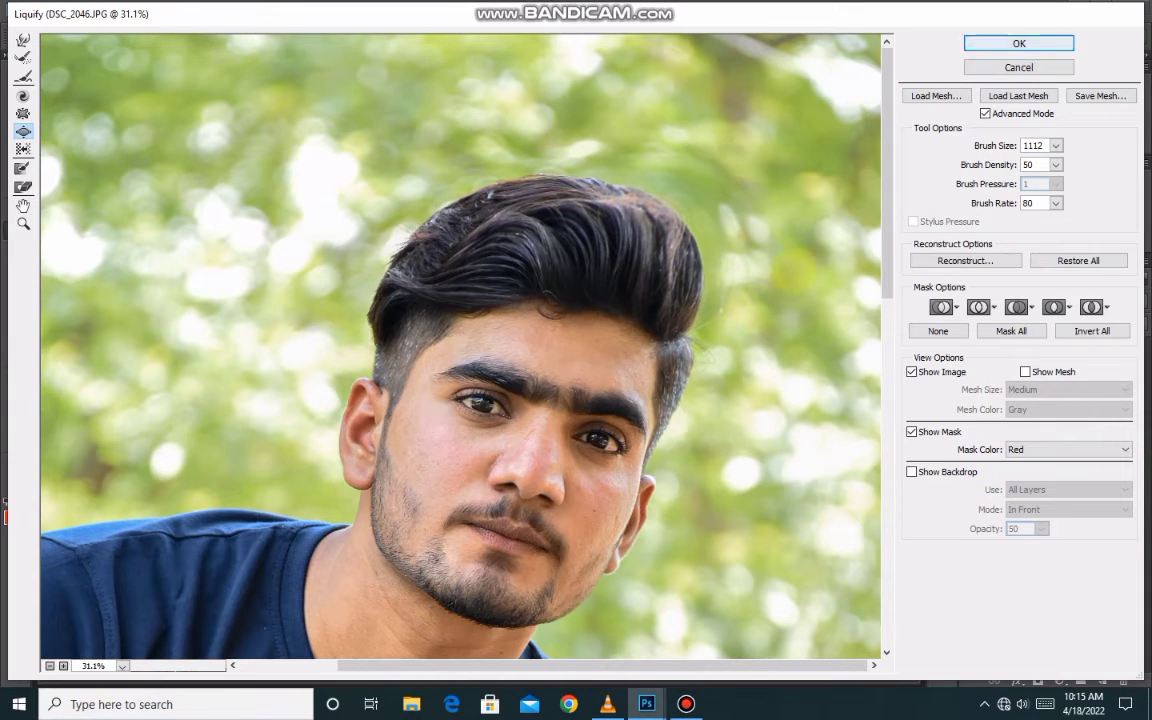
left_click(1018, 43)
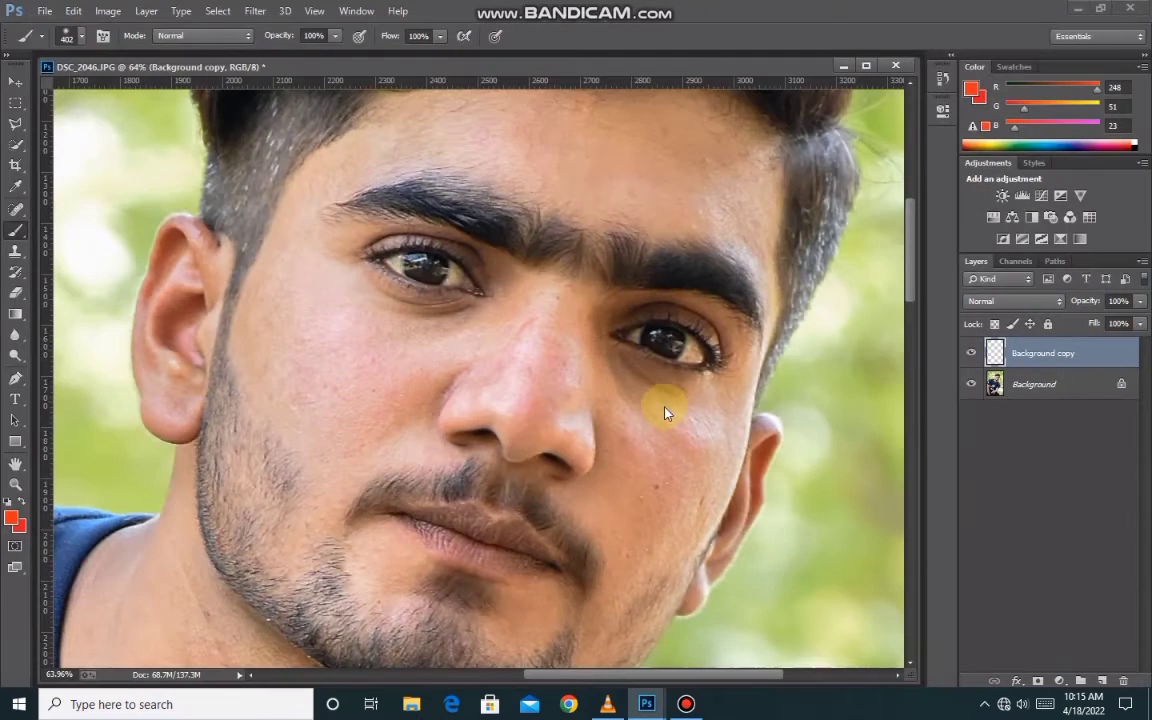
Fit the photo on screen and toggle the liquified layer to compare before and after.
key("ctrl+0")
left_click(970, 352)
left_click(970, 352)
left_click(970, 352)
left_click(970, 352)
Merge the liquified layer into Background and duplicate it as a Background copy.
right_click(994, 353)
left_click(895, 440)
right_click(1028, 365)
left_click(1024, 393)
left_click(710, 212)
In the Camera Raw filter's HSL Hue controls, set Yellows to +100 and Greens to -100.
left_click(255, 11)
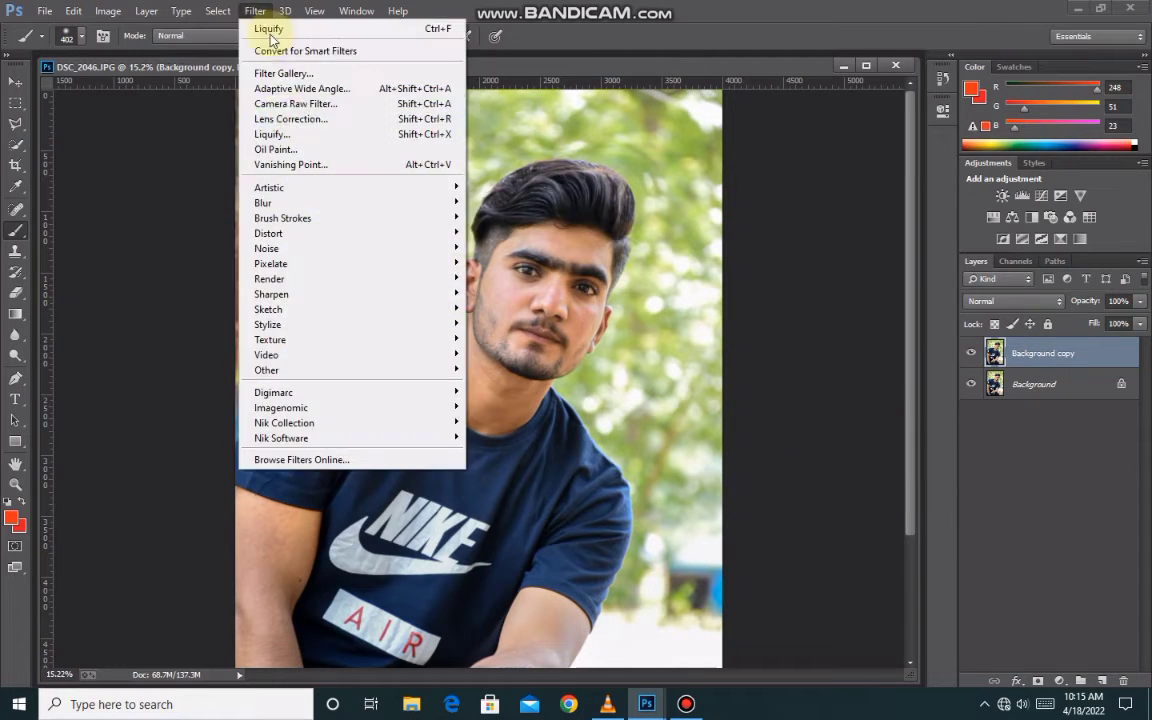
left_click(294, 104)
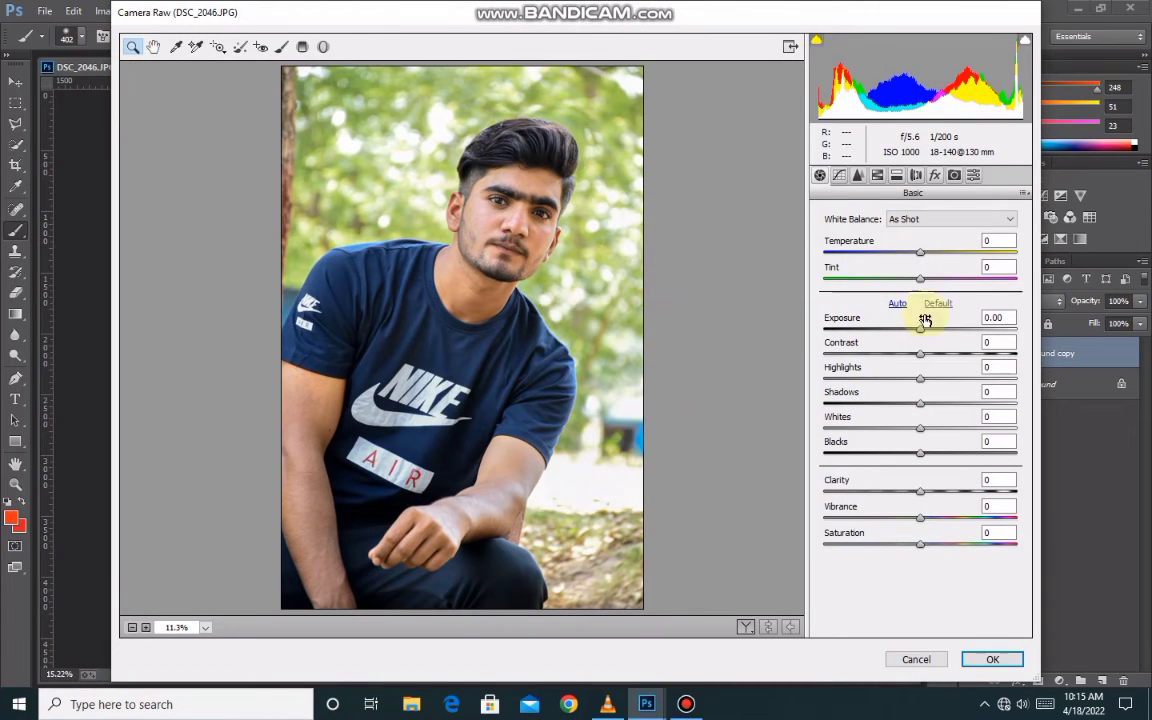
left_click(879, 177)
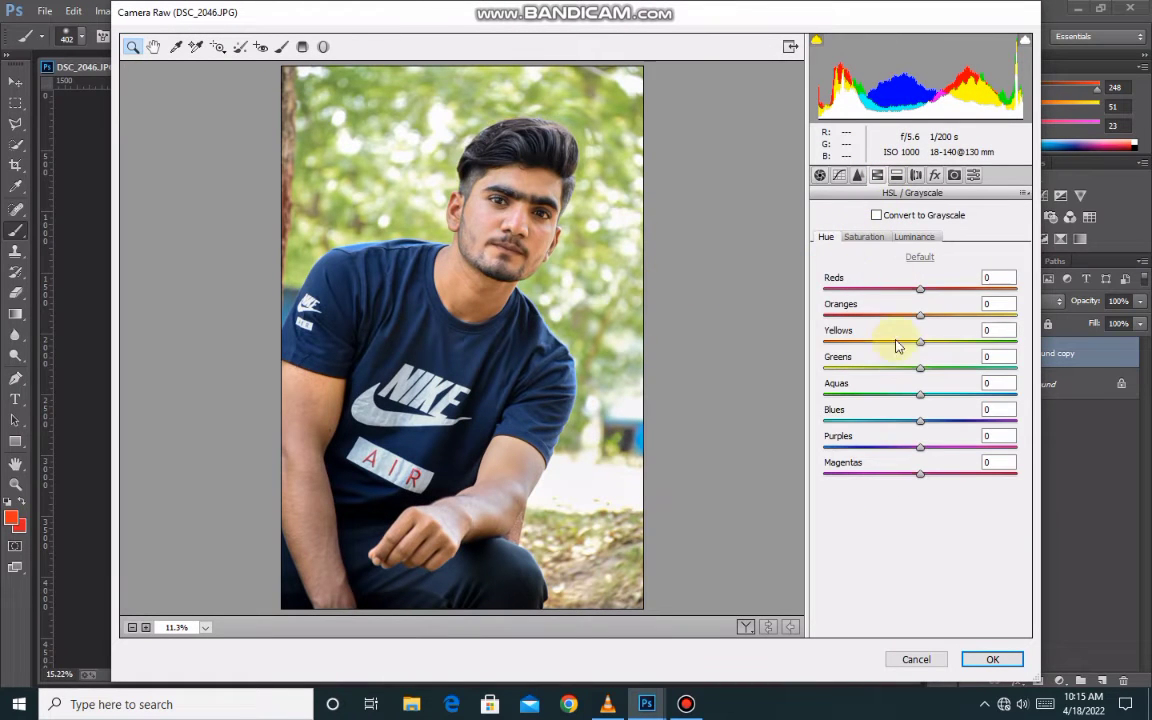
left_click_drag(911, 342, 1016, 342)
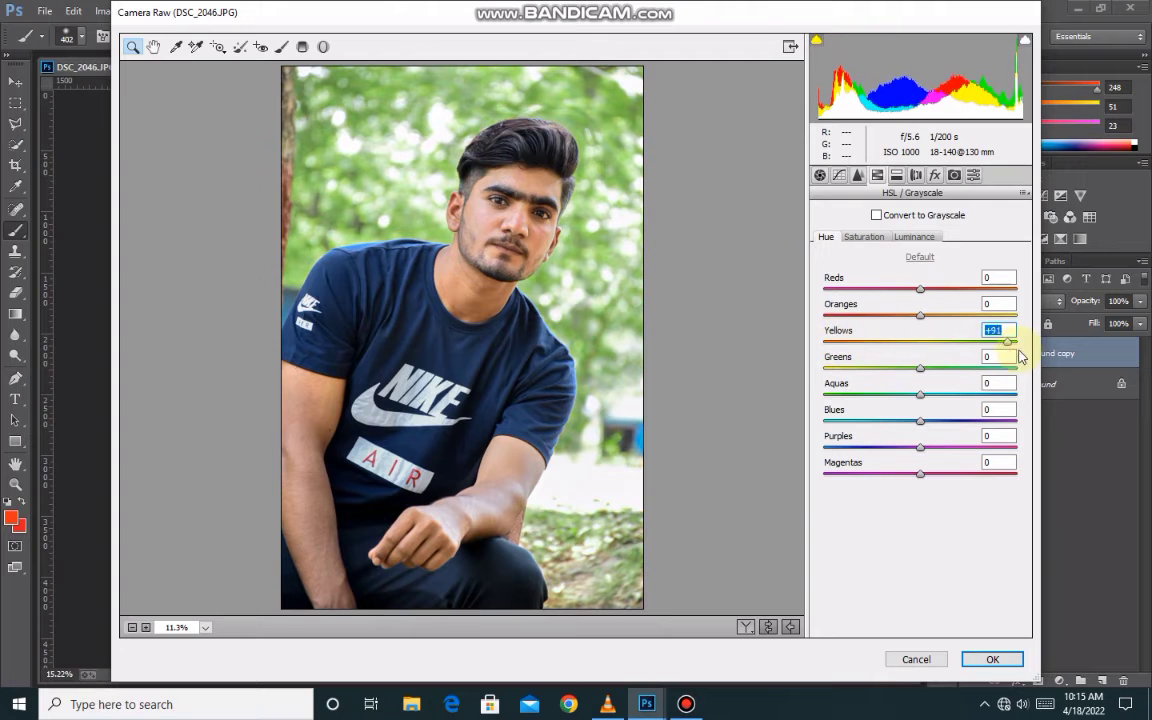
left_click_drag(940, 374, 1016, 369)
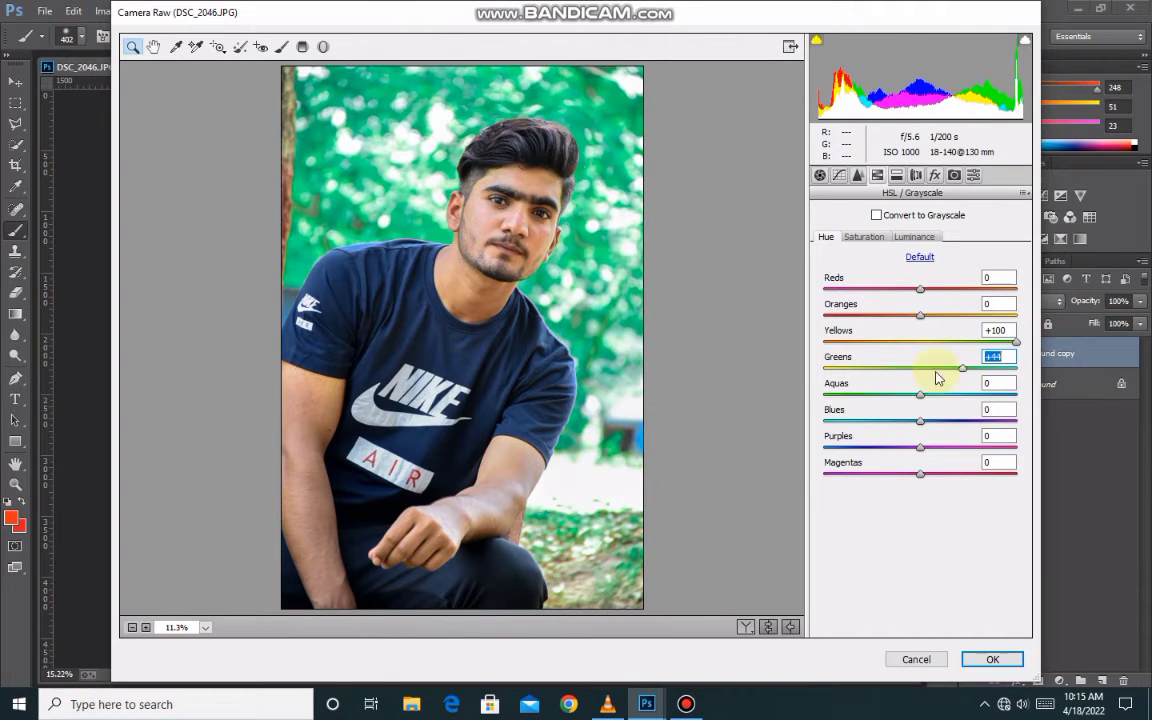
left_click_drag(936, 375, 784, 368)
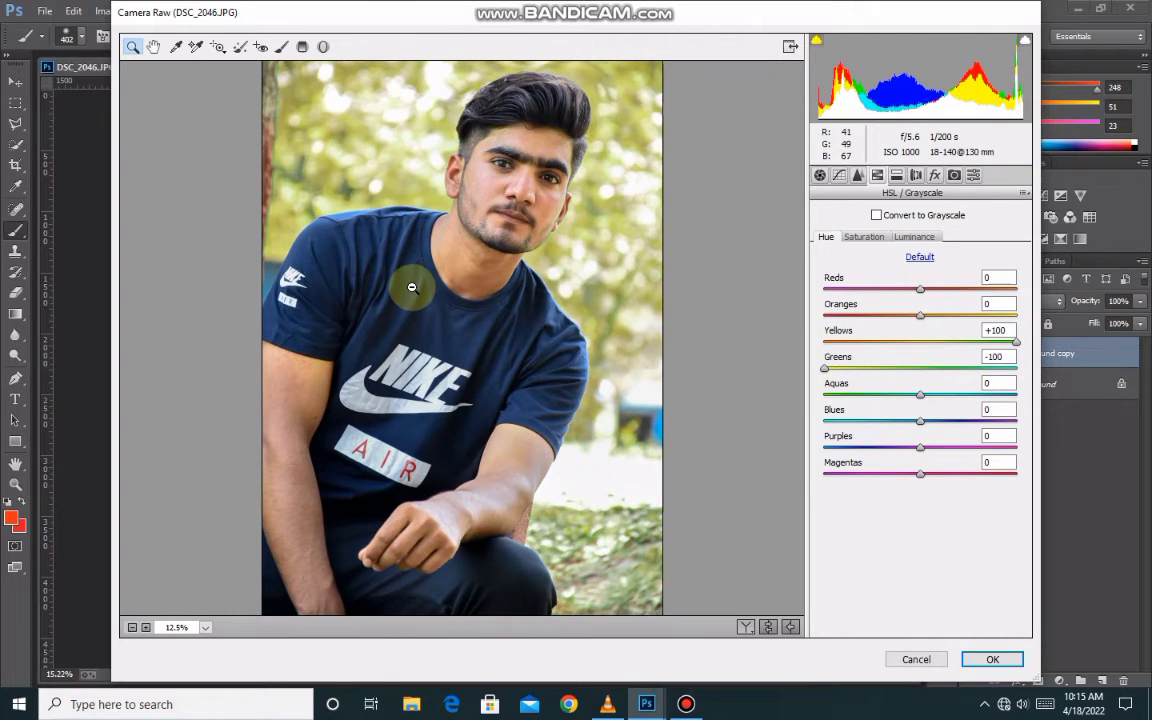
Adjust the Aquas hue to +5 and Blues to about -53 so the shirt turns teal.
left_click(411, 283, "alt")
left_click(452, 286)
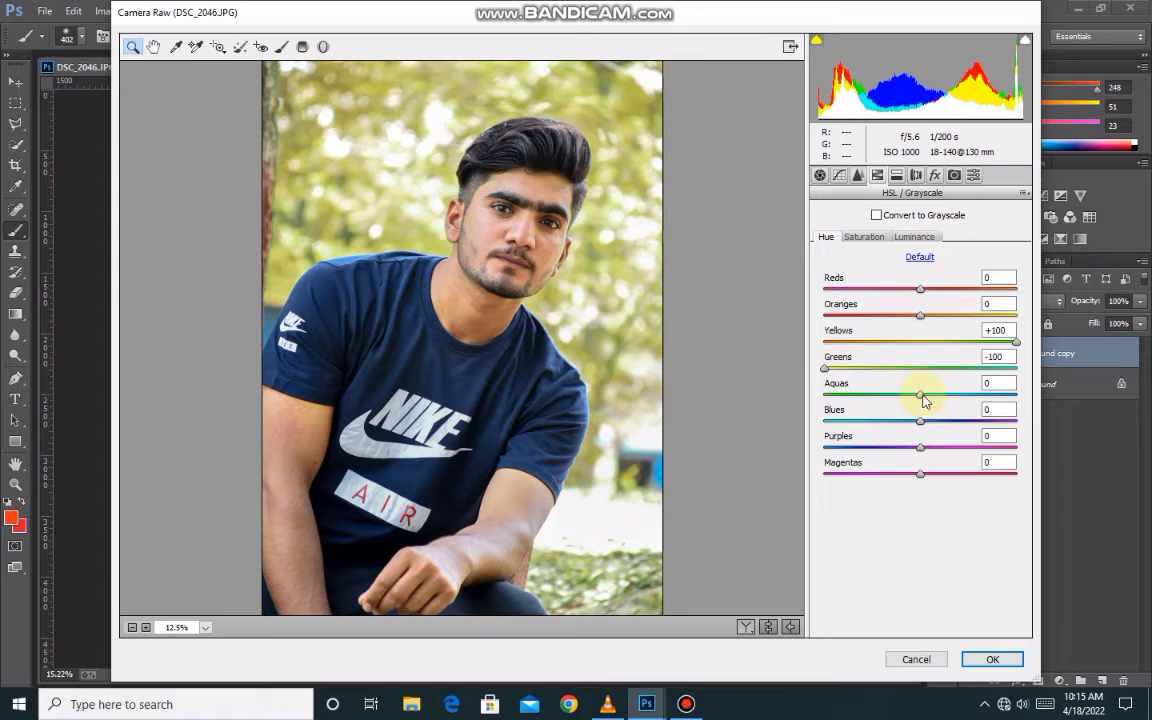
left_click_drag(824, 394, 1067, 416)
mouse_move(920, 421)
left_mouse_down()
mouse_move(783, 418)
mouse_move(859, 423)
left_mouse_up()
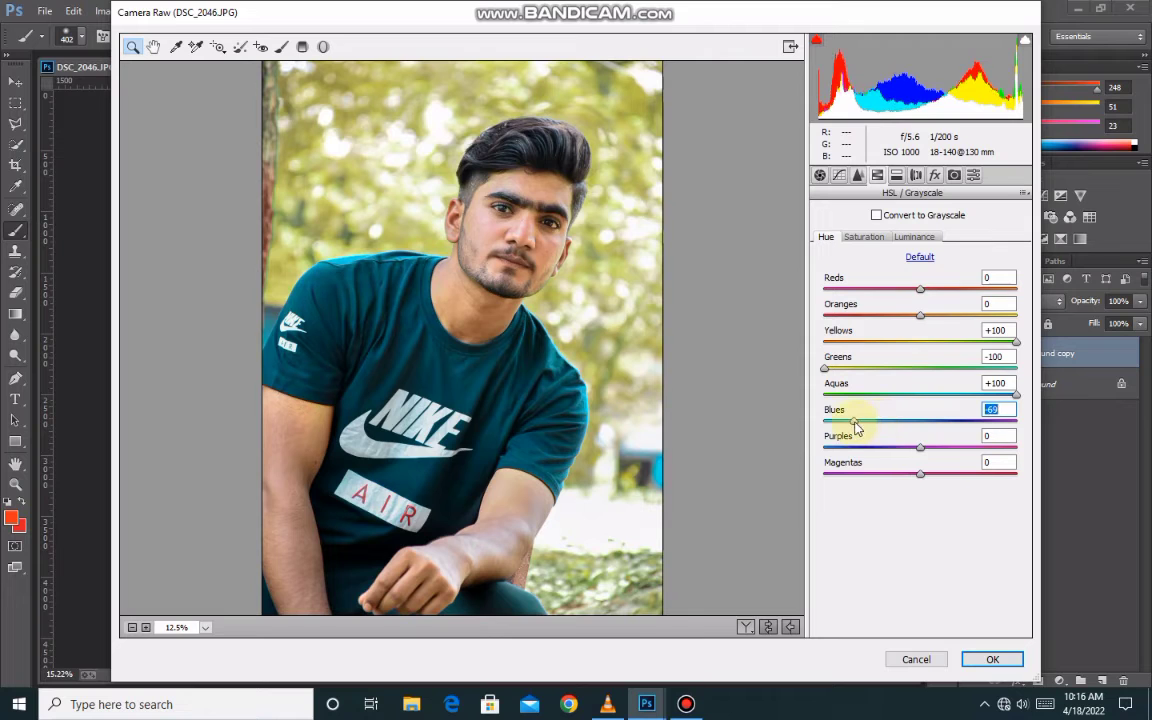
left_click_drag(941, 396, 684, 365)
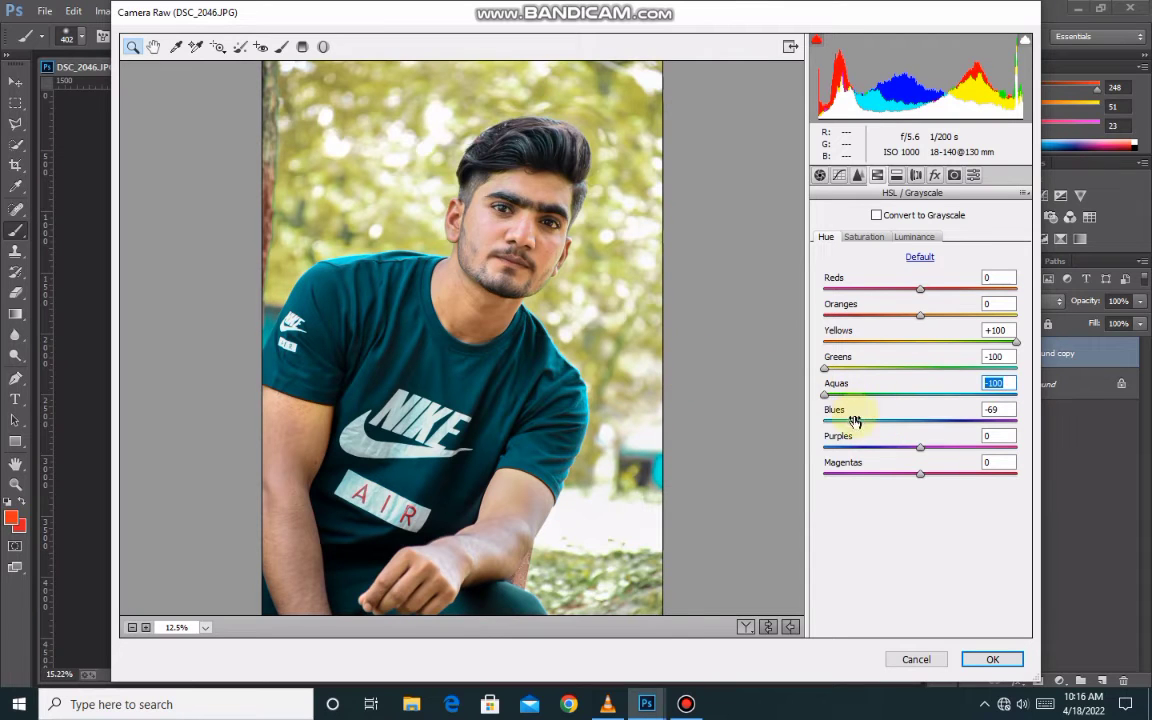
mouse_move(912, 403)
left_mouse_down()
mouse_move(926, 403)
mouse_move(872, 425)
left_mouse_up()
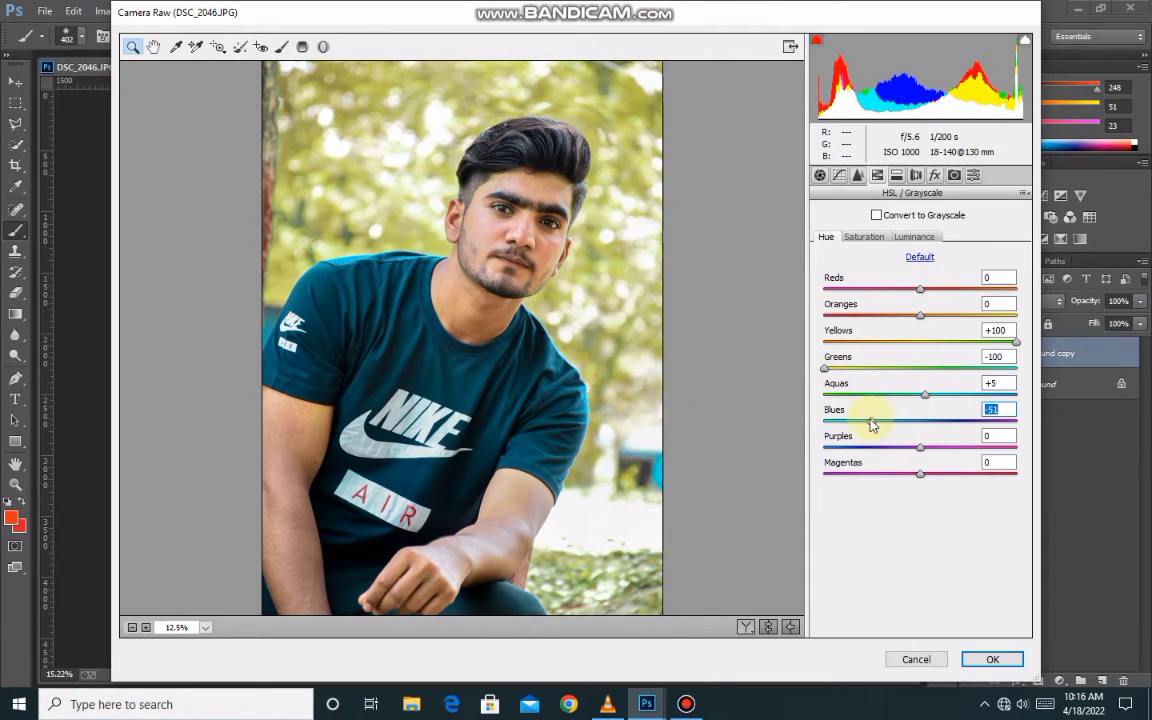
Set saturation Reds +17, Yellows -100, Greens +28, Aquas +100, Blues -18, then apply Camera Raw.
left_click(864, 237)
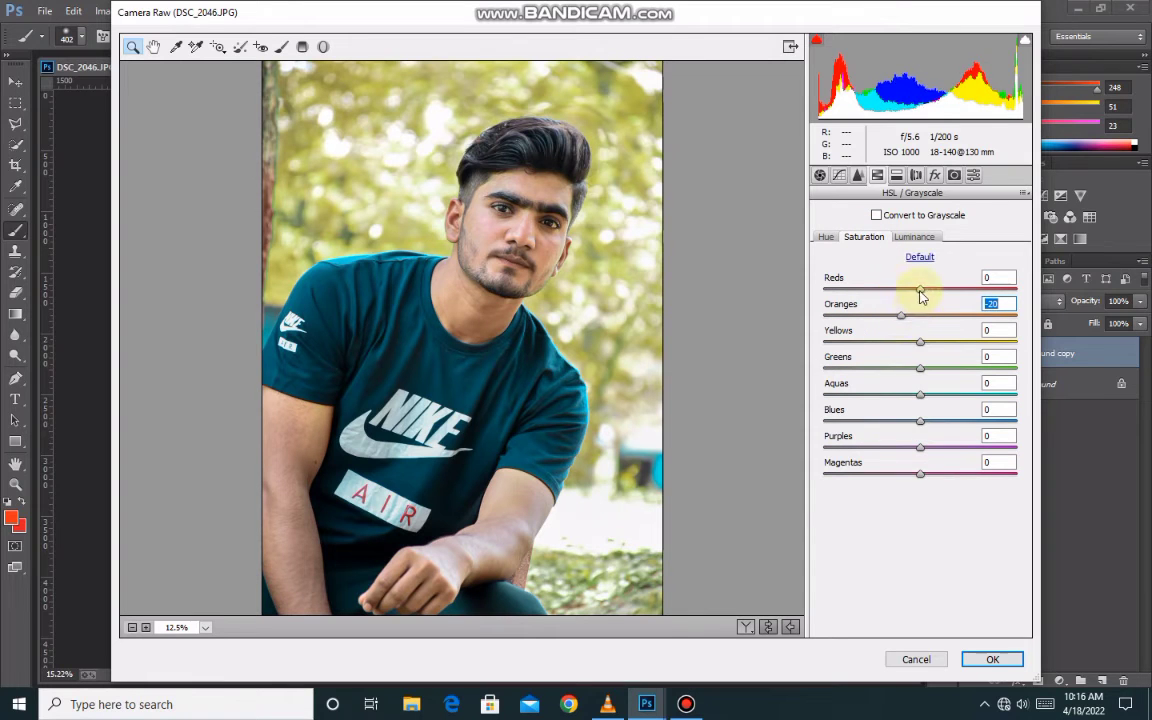
mouse_move(981, 291)
left_mouse_down()
mouse_move(1075, 291)
mouse_move(937, 297)
left_mouse_up()
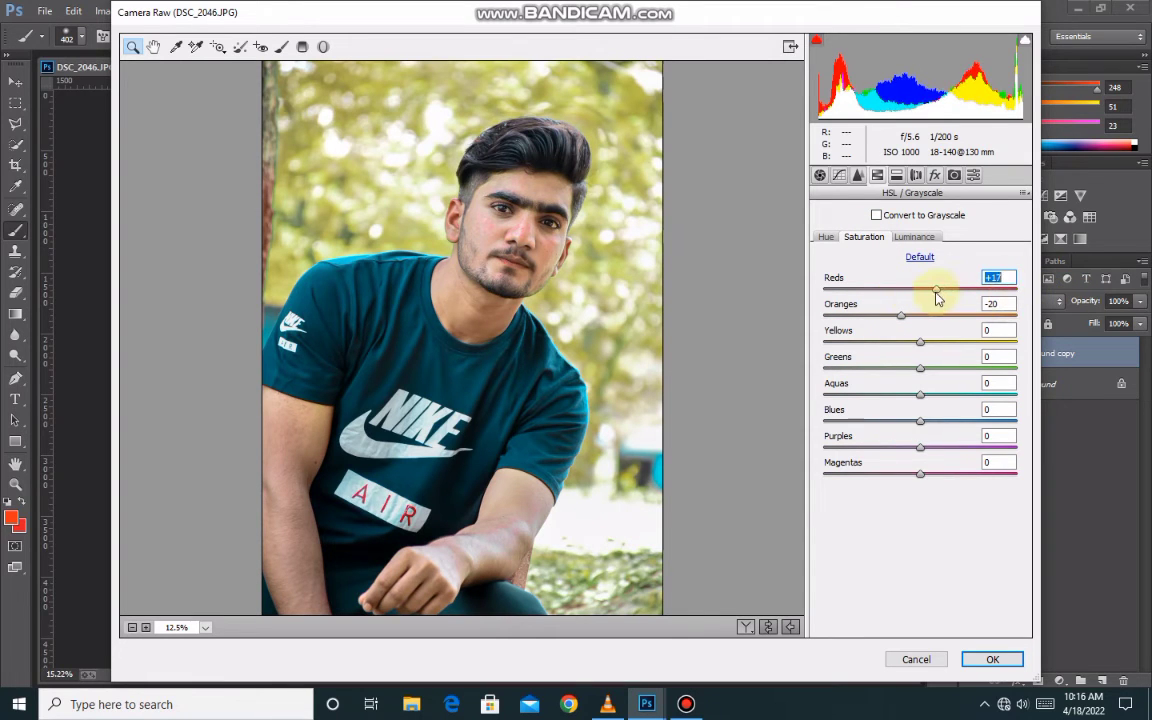
mouse_move(918, 346)
left_mouse_down()
mouse_move(1093, 350)
mouse_move(790, 350)
left_mouse_up()
left_click_drag(920, 368, 1080, 393)
left_click_drag(922, 420, 1040, 425)
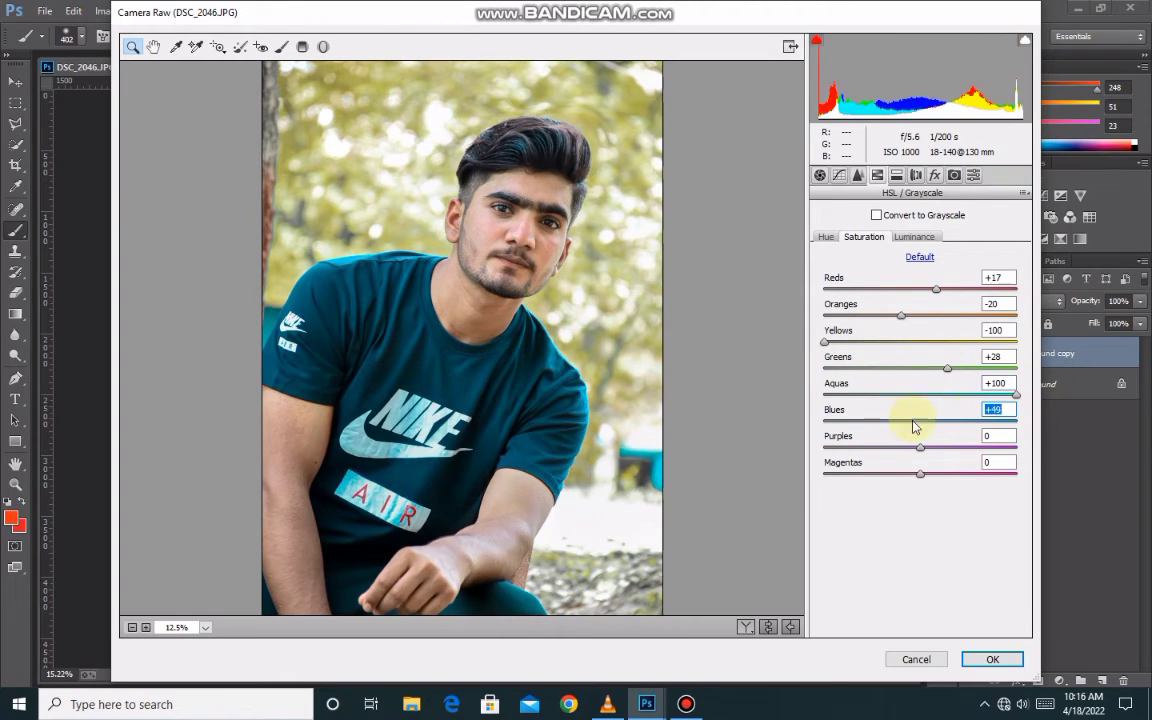
left_click_drag(912, 427, 903, 425)
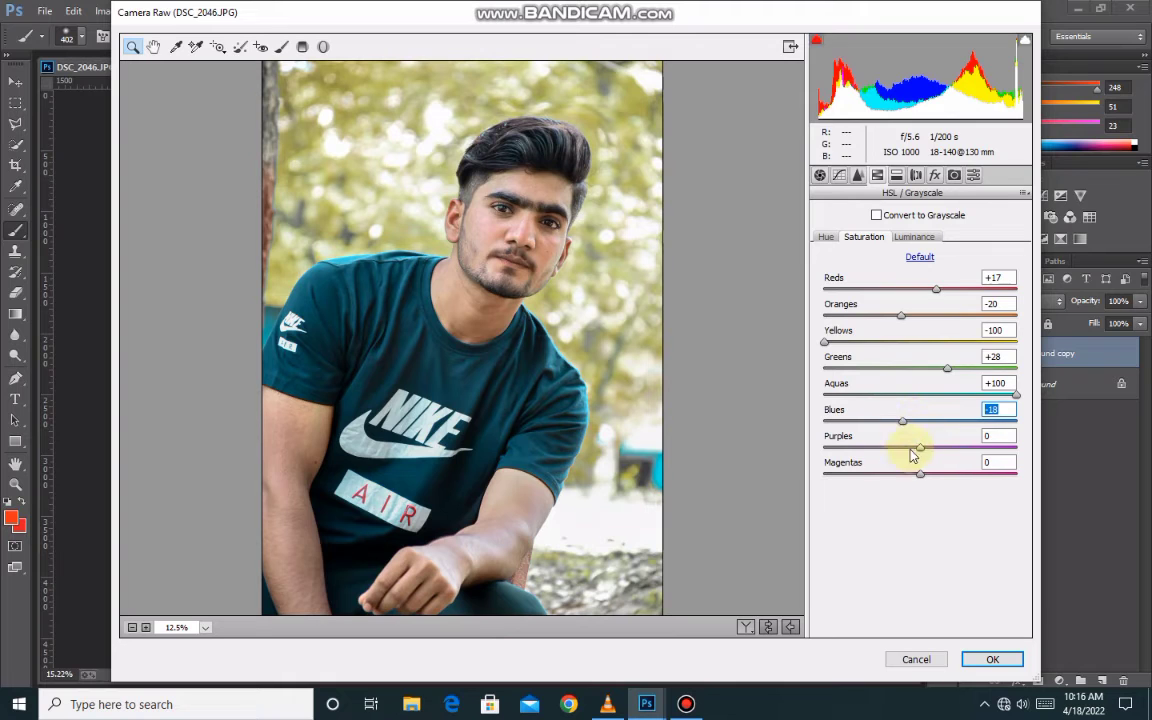
left_click(914, 237)
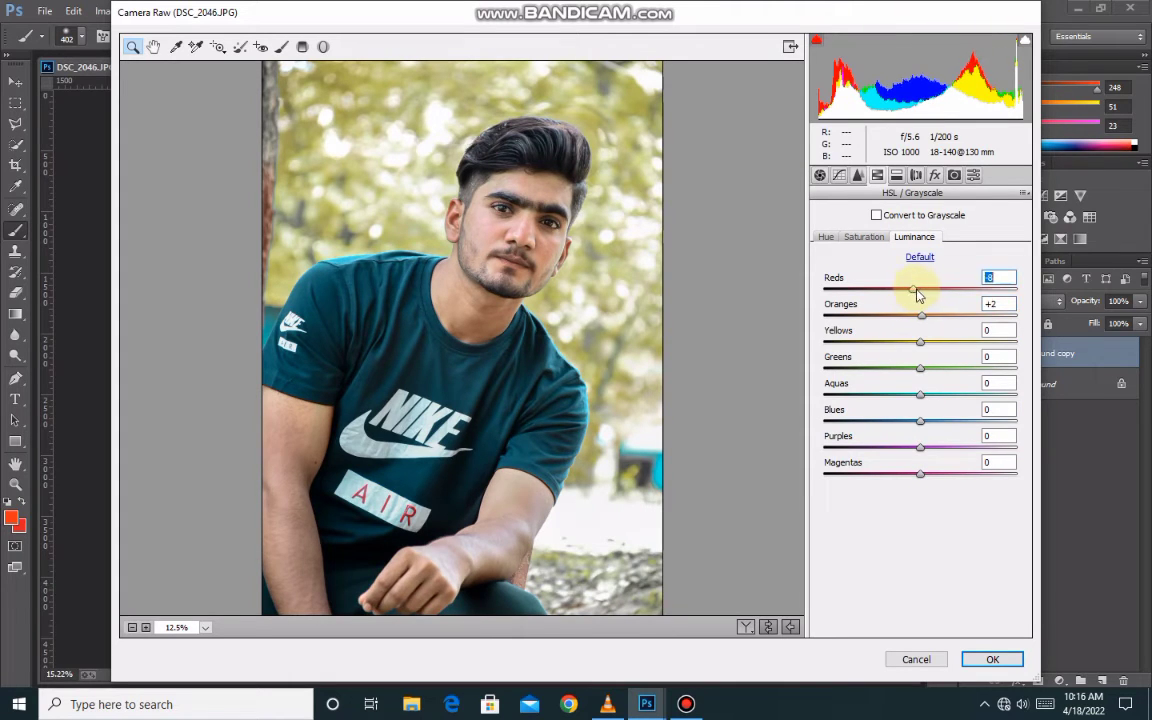
left_click(985, 657)
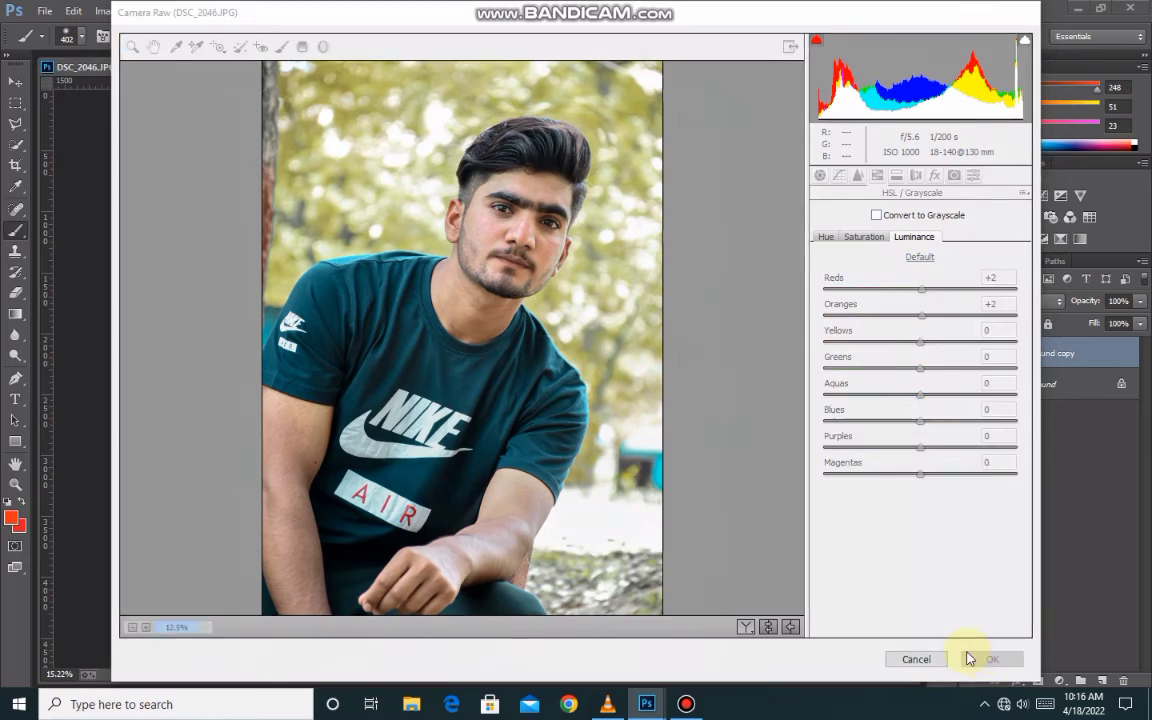
Compare the edit, merge it into Background, and duplicate it as a new Background copy.
left_click(971, 353)
left_click(973, 355)
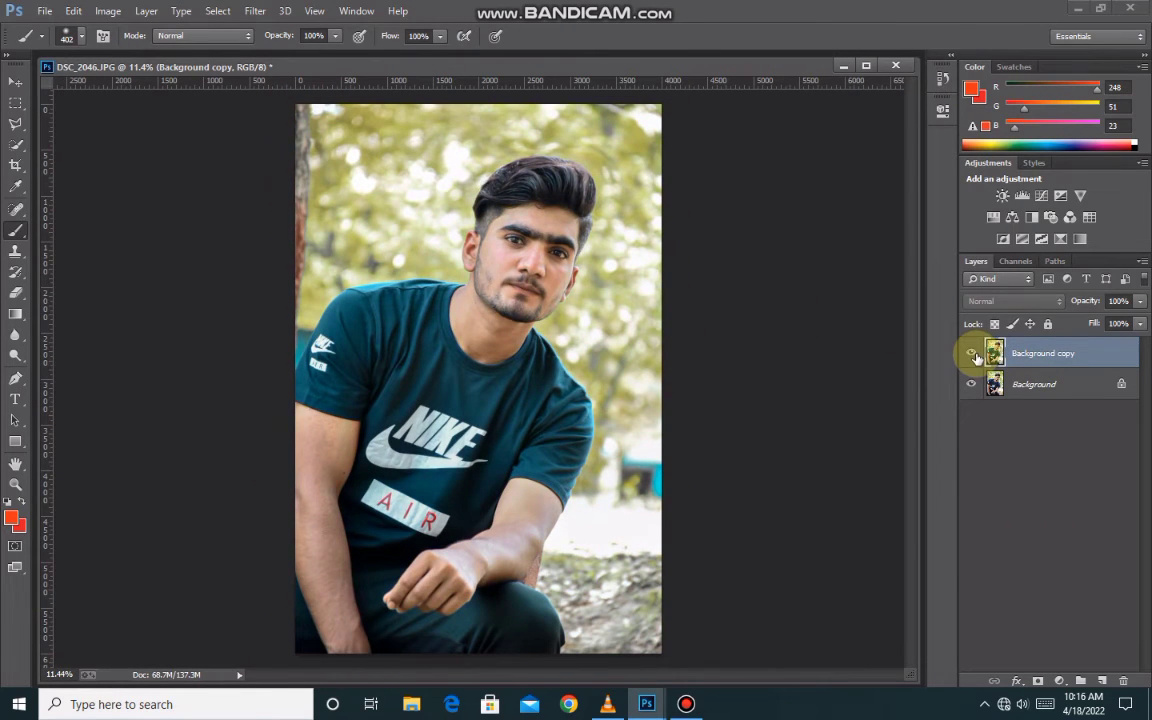
right_click(1023, 354)
left_click(918, 443)
right_click(1038, 357)
left_click(1020, 386)
left_click(728, 218)
left_click(686, 704)
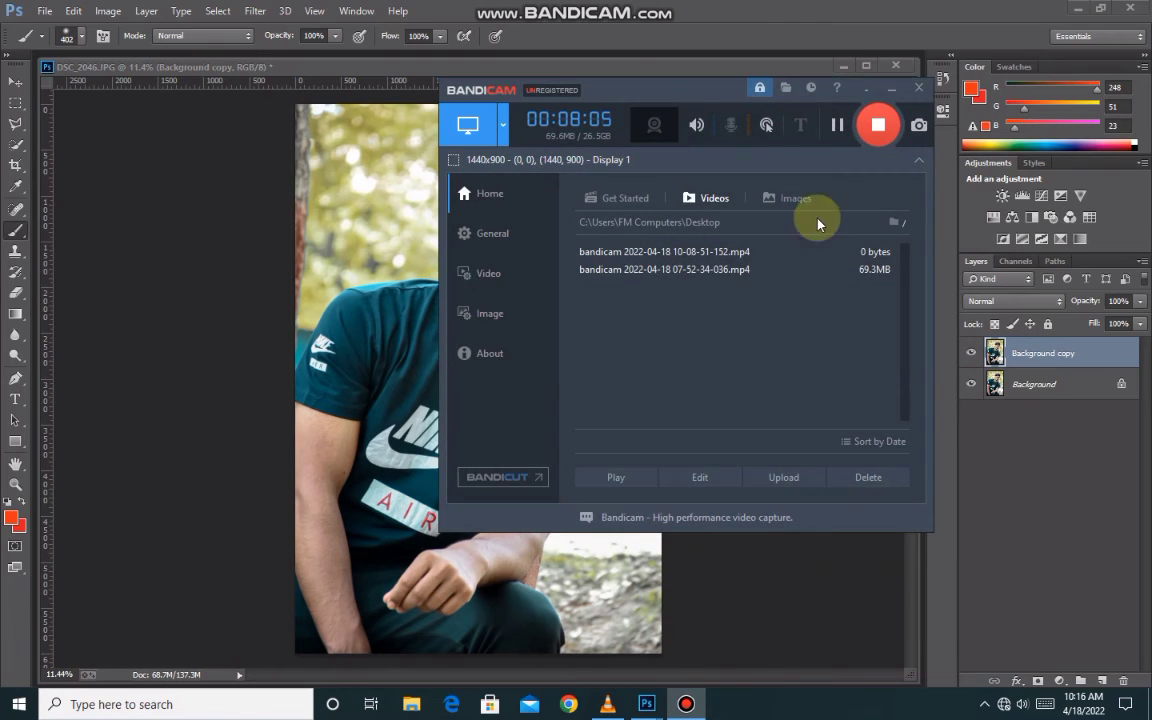
left_click(893, 88)
In Camera Raw HSL Hue, set Yellows and Aquas to -100 and Blues to about -16.
left_click(255, 11)
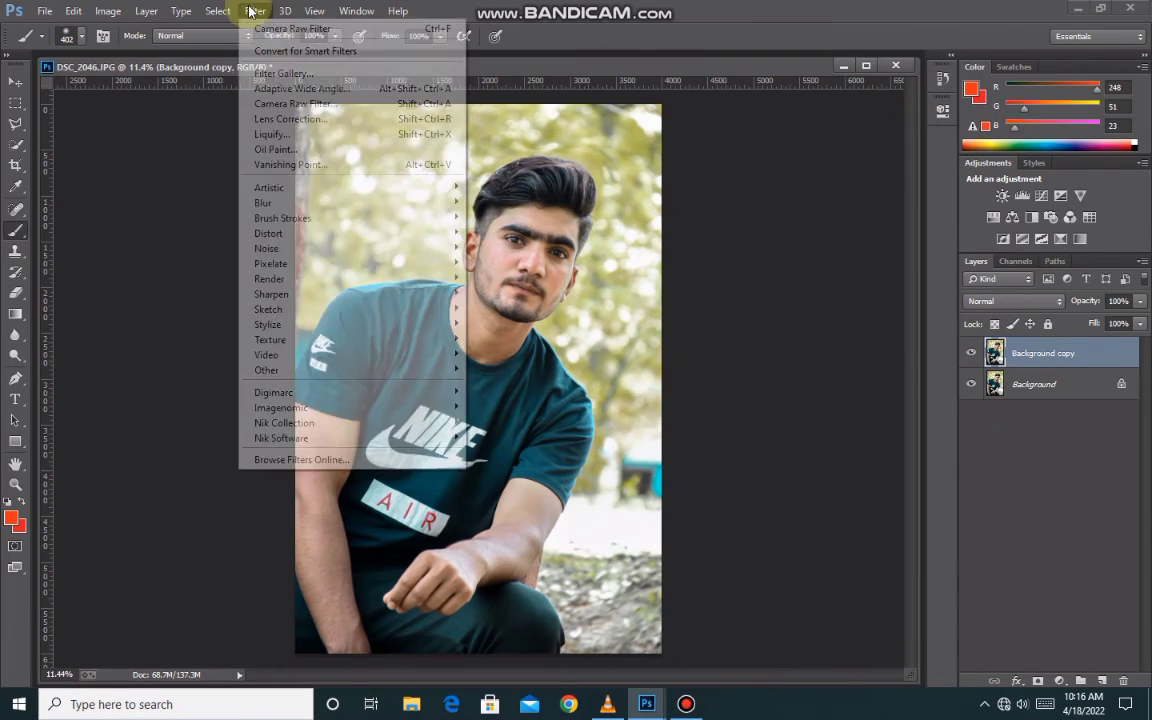
left_click(282, 104)
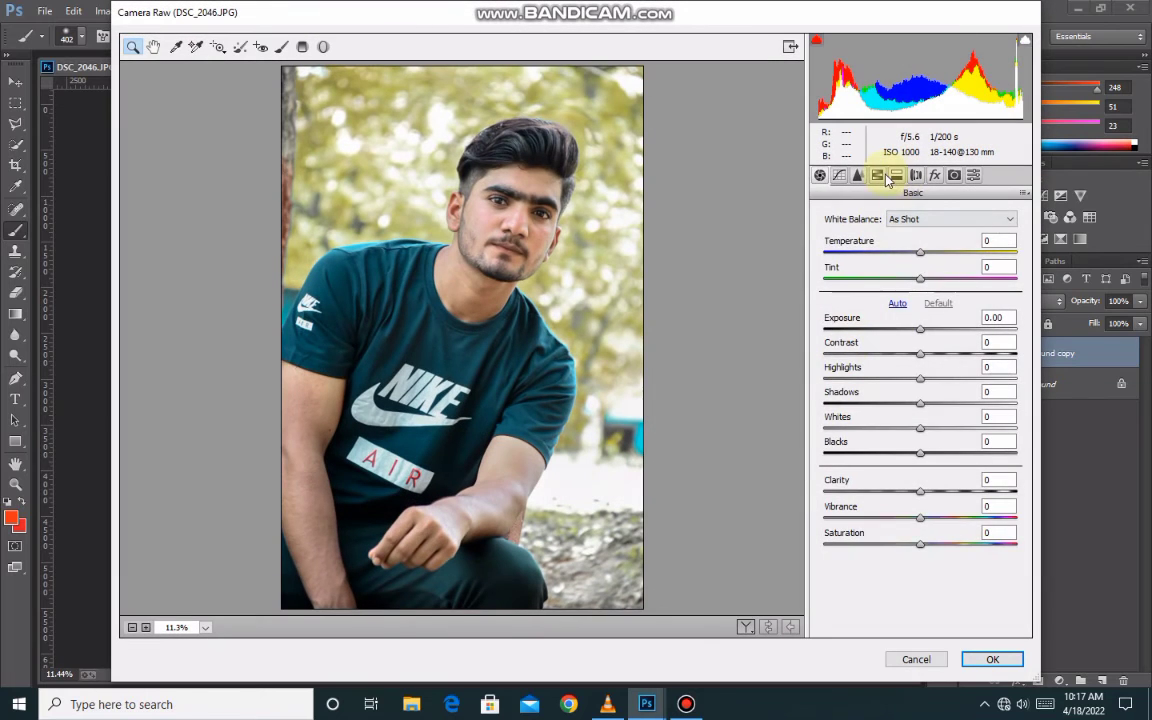
left_click(880, 175)
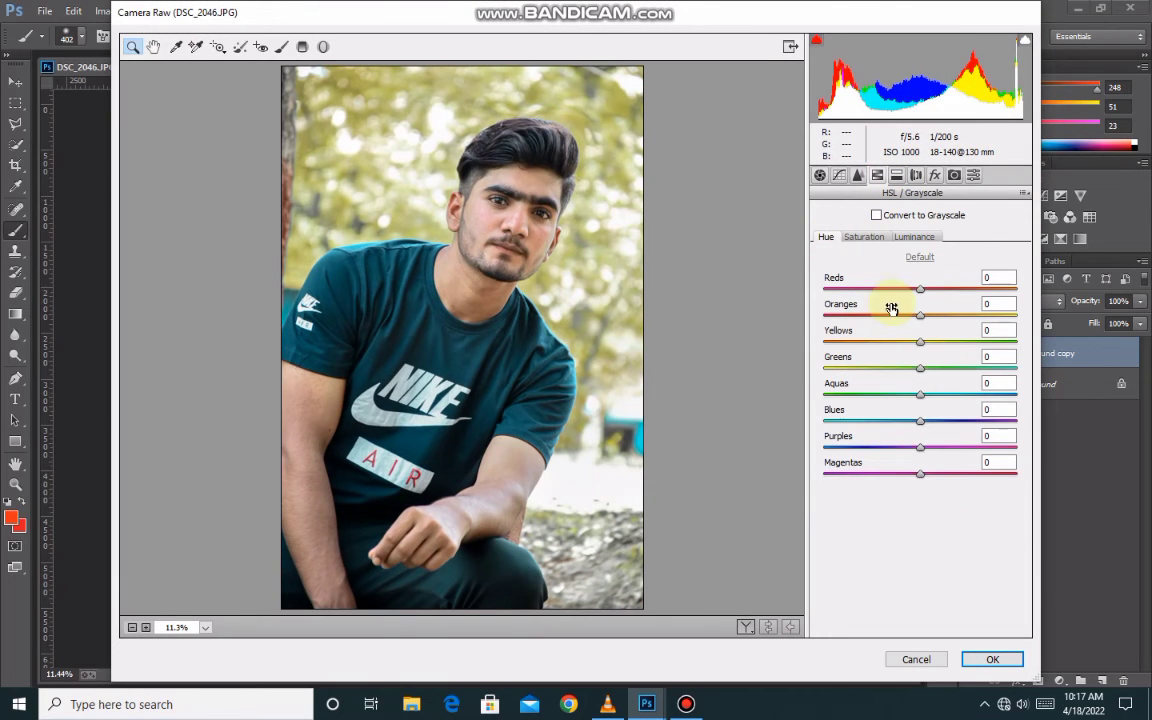
mouse_move(921, 345)
left_mouse_down()
mouse_move(766, 337)
mouse_move(1041, 372)
mouse_move(882, 342)
mouse_move(985, 373)
mouse_move(837, 372)
mouse_move(964, 342)
mouse_move(775, 352)
left_mouse_up()
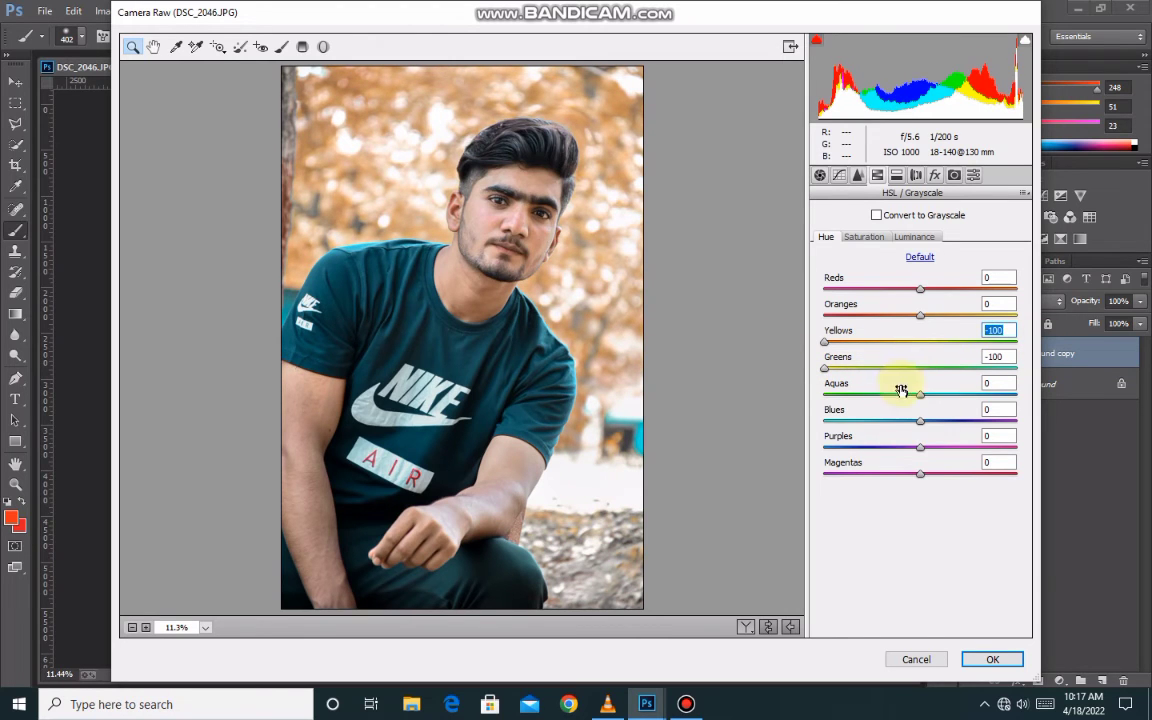
left_click_drag(935, 397, 811, 397)
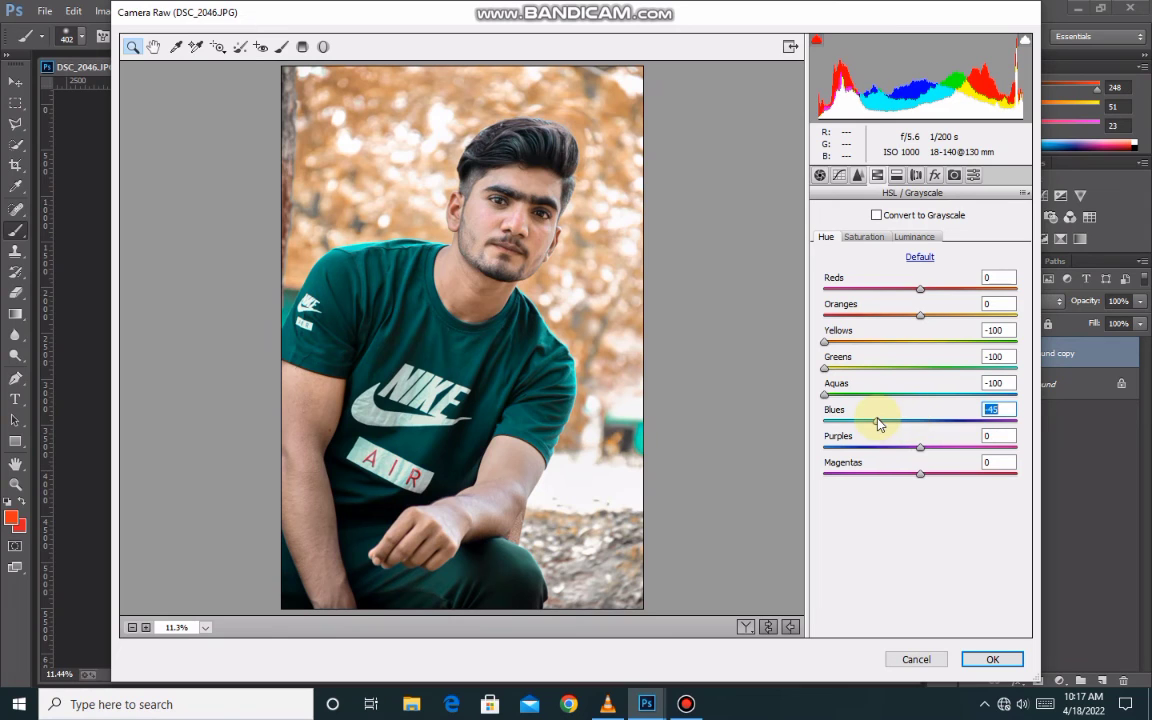
mouse_move(884, 424)
left_mouse_down()
mouse_move(985, 424)
mouse_move(815, 430)
mouse_move(873, 428)
left_mouse_up()
Set saturation Yellows +100 and Aquas -37, and raise the Blues saturation.
left_click(864, 236)
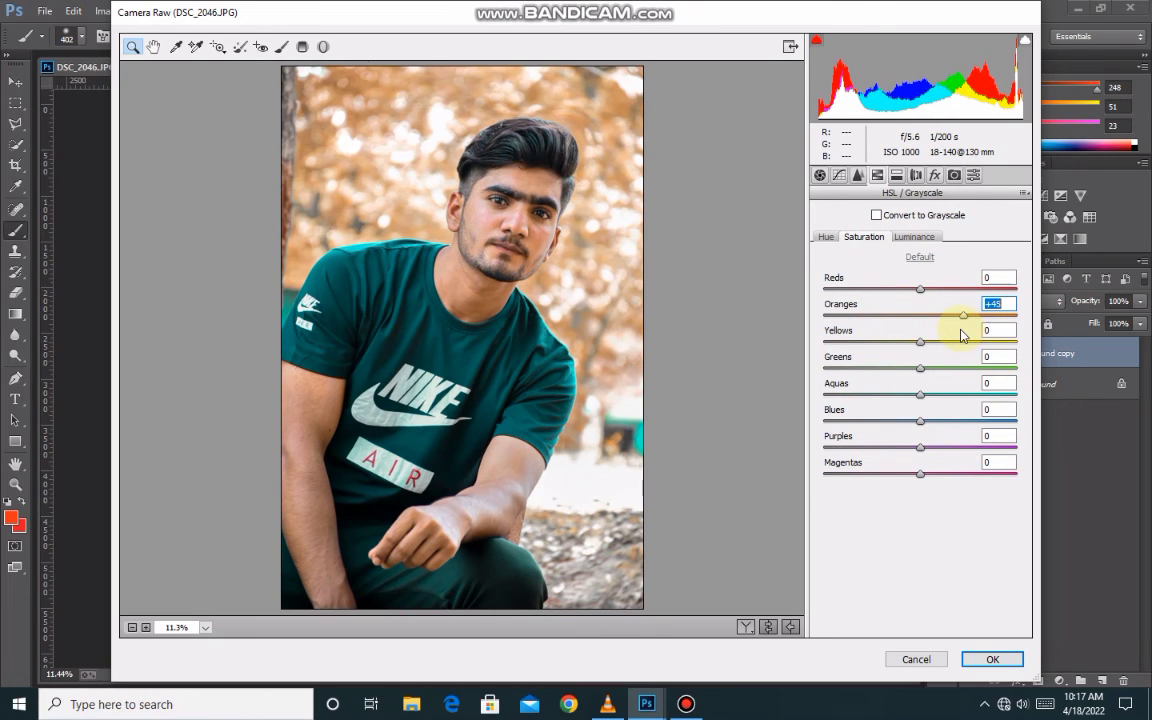
mouse_move(921, 341)
left_mouse_down()
mouse_move(1025, 334)
mouse_move(838, 358)
mouse_move(1100, 373)
mouse_move(856, 383)
mouse_move(1111, 386)
left_mouse_up()
left_click_drag(1013, 350, 1043, 347)
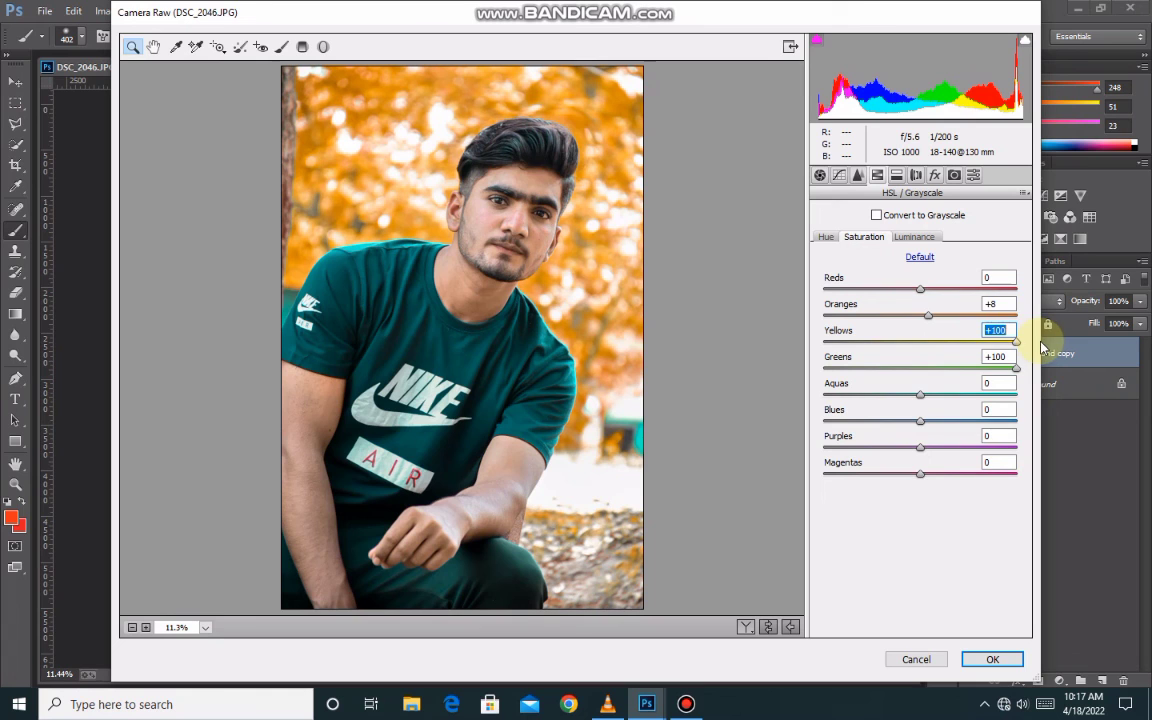
left_click_drag(920, 395, 889, 395)
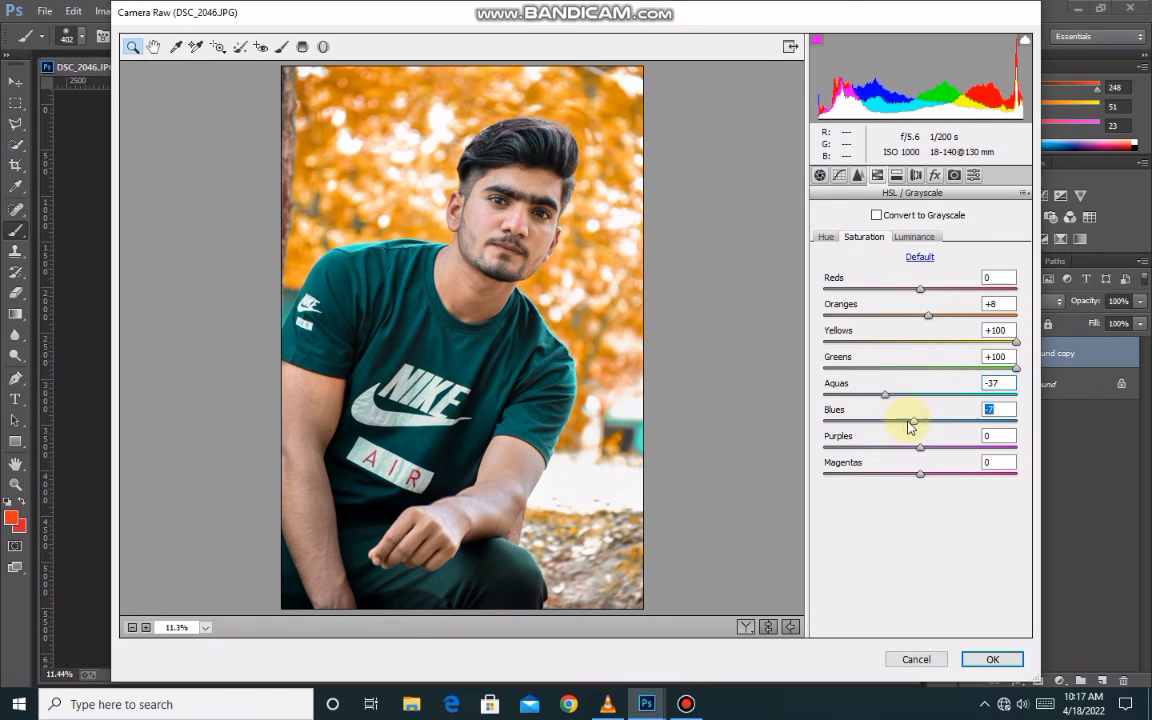
left_click_drag(910, 427, 970, 425)
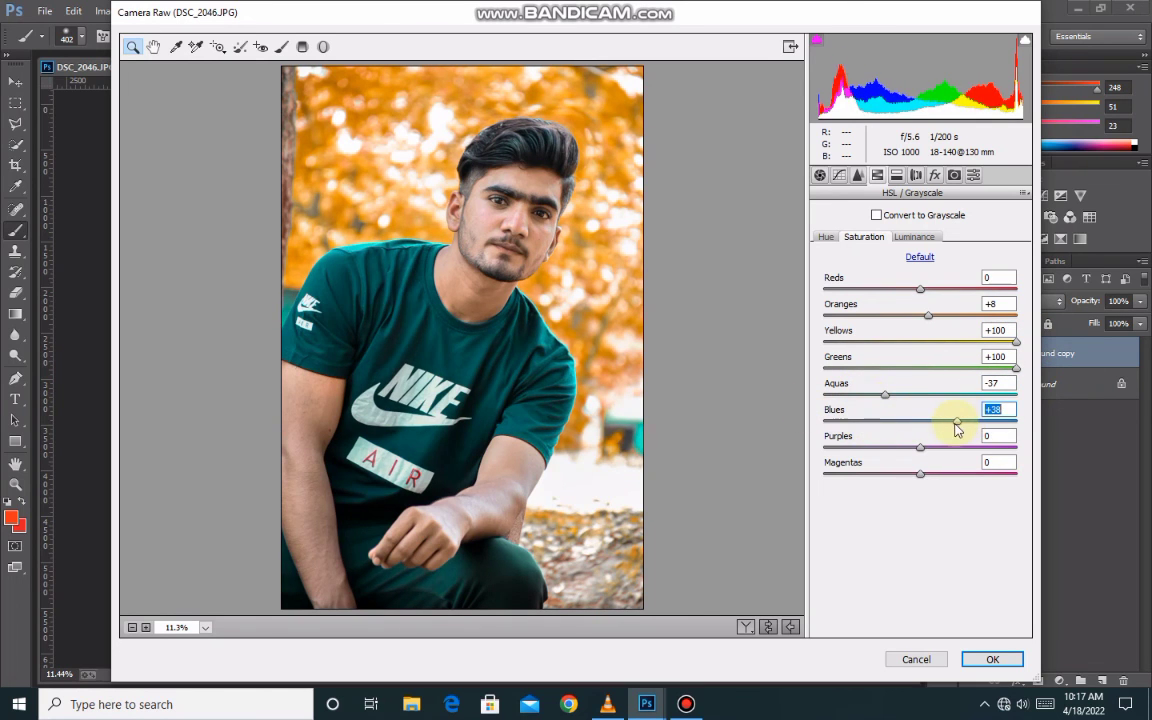
Darken Oranges luminance to -6, apply Camera Raw, and compare against the original.
left_click(914, 237)
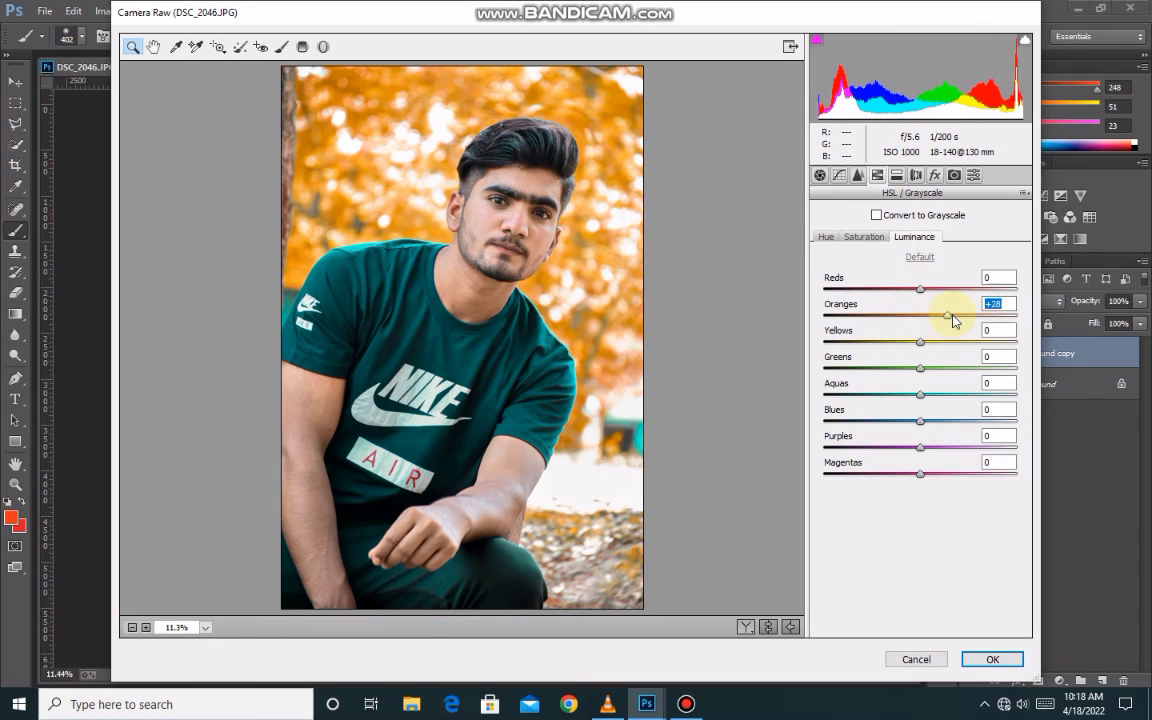
mouse_move(948, 317)
left_mouse_down()
mouse_move(900, 317)
mouse_move(914, 317)
left_mouse_up()
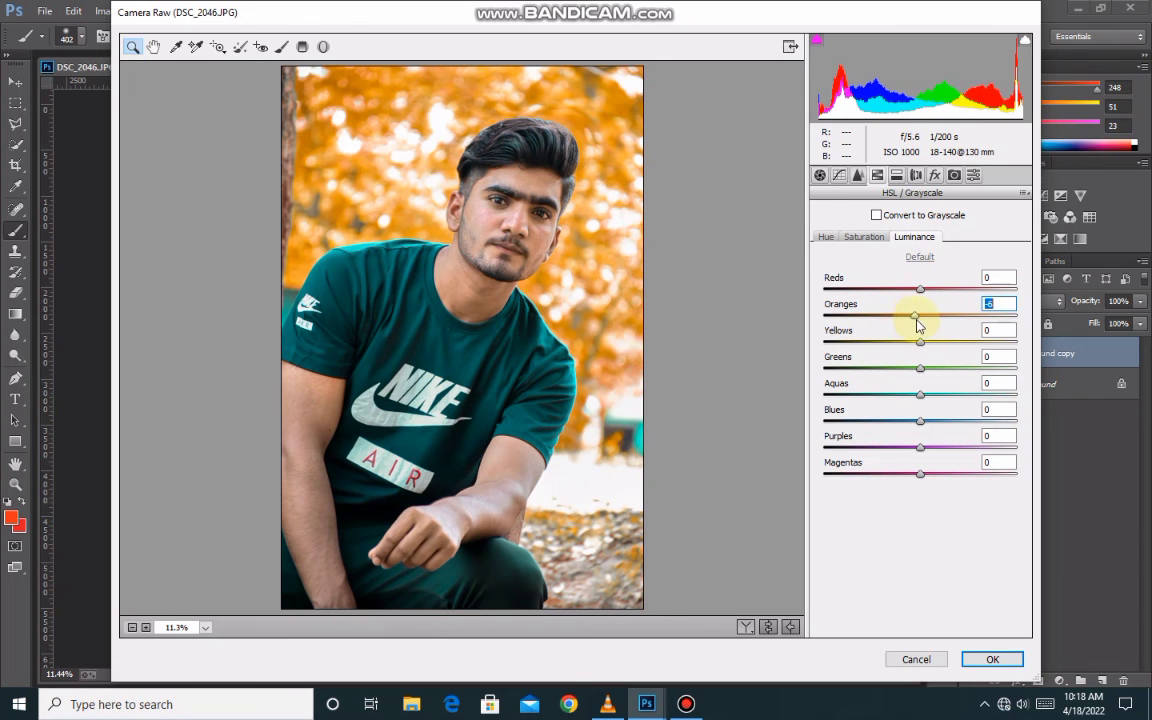
left_click(992, 662)
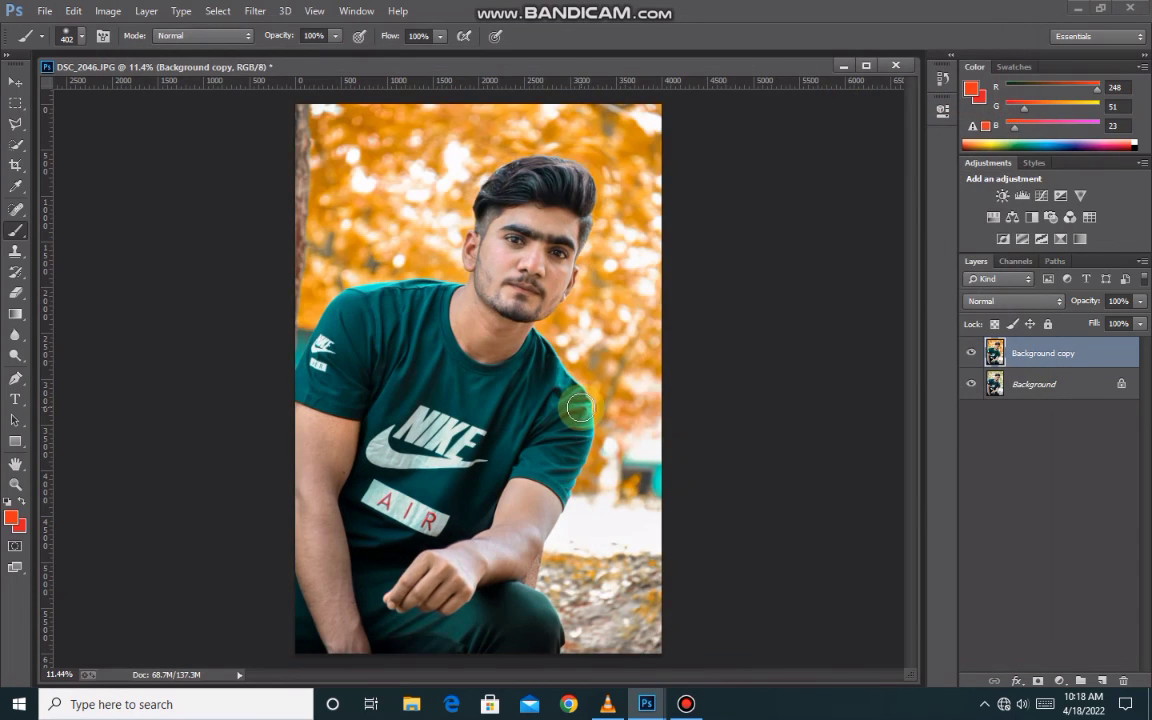
left_click(971, 353)
left_click(971, 353)
left_click(971, 353)
left_click(971, 353)
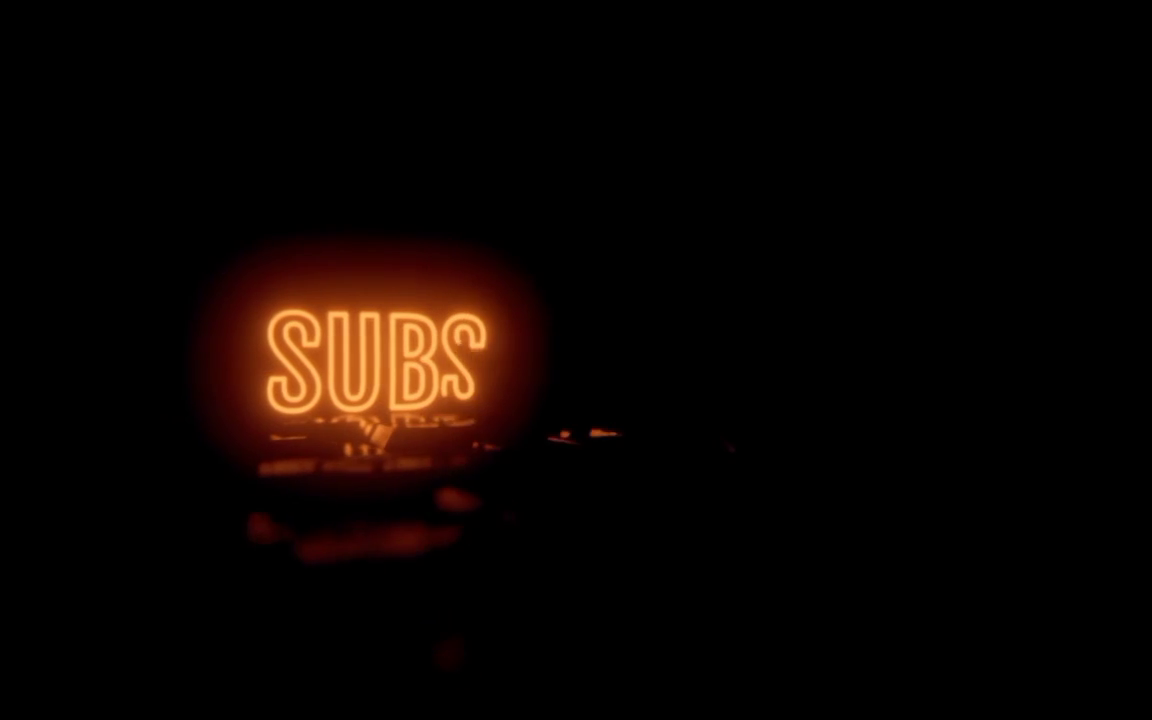